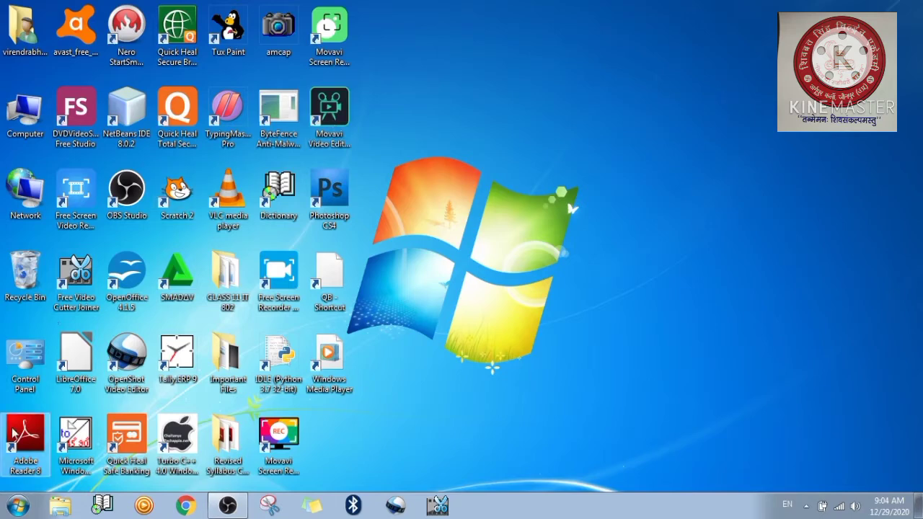
# Launch Microsoft Office Excel 2007 from the installed Microsoft Office programs
pyautogui.click(19, 507)
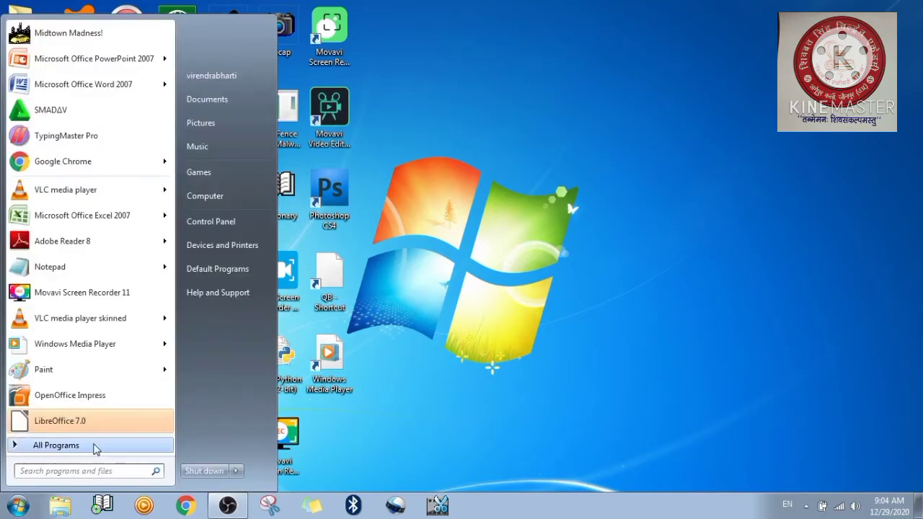
pyautogui.click(92, 445)
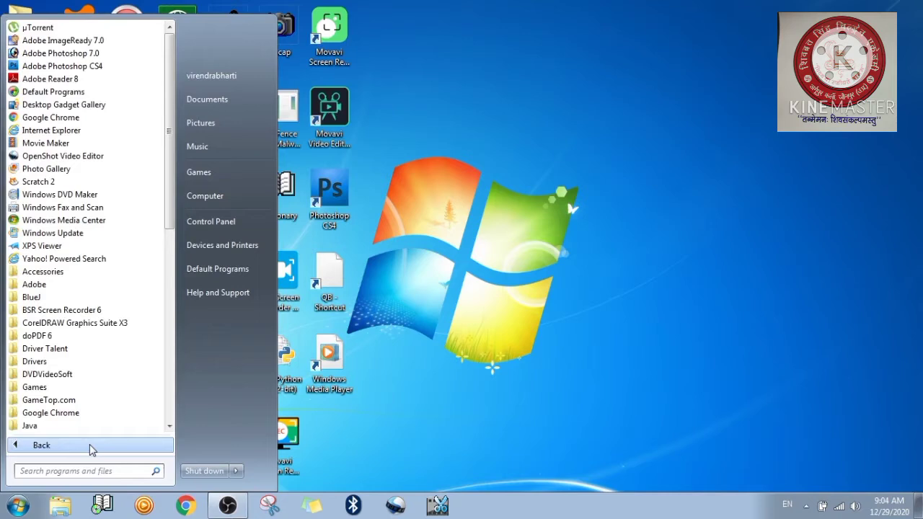
pyautogui.scroll(-2, 61, 361)
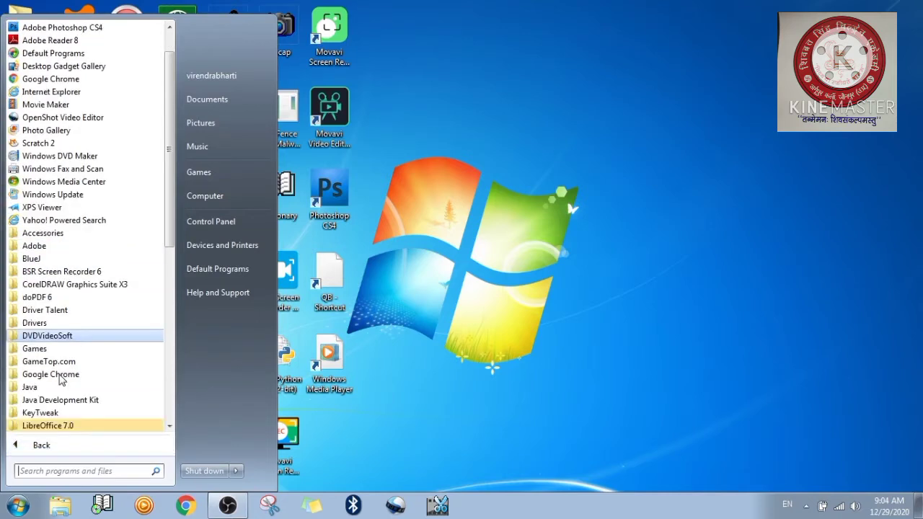
pyautogui.scroll(-3, 61, 379)
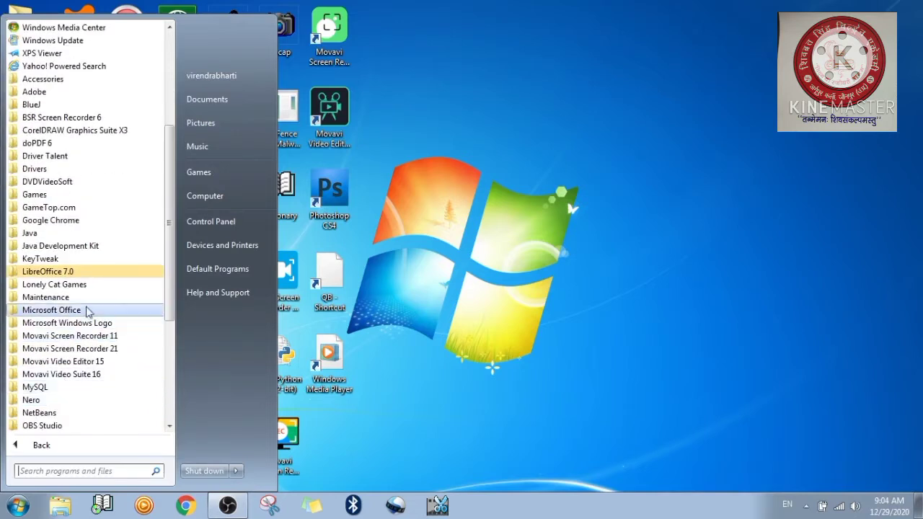
pyautogui.click(81, 312)
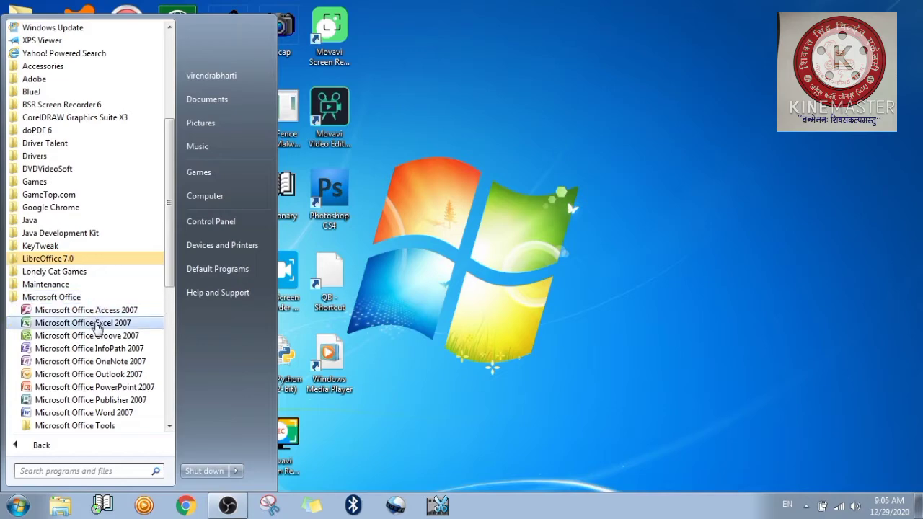
pyautogui.click(98, 323)
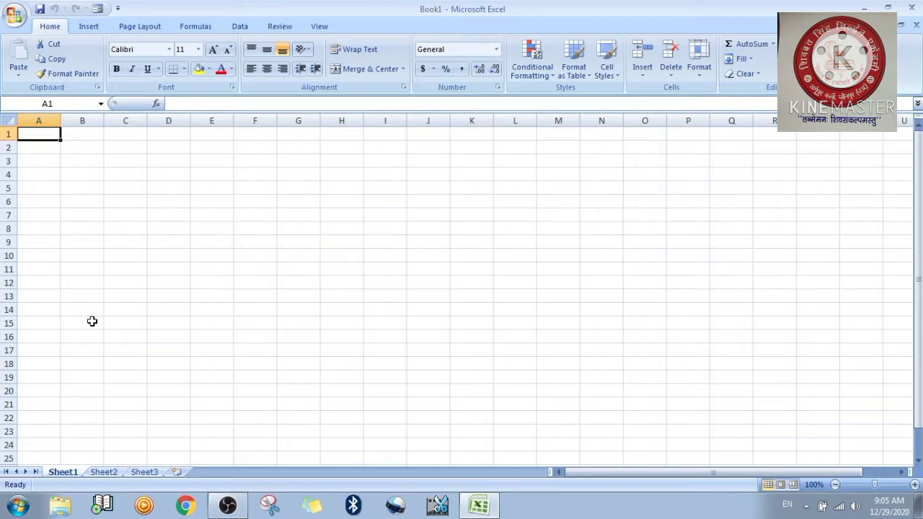
# Enter the column headings "Sr,No" in A1 and "Name" in B1
pyautogui.write('Sr')
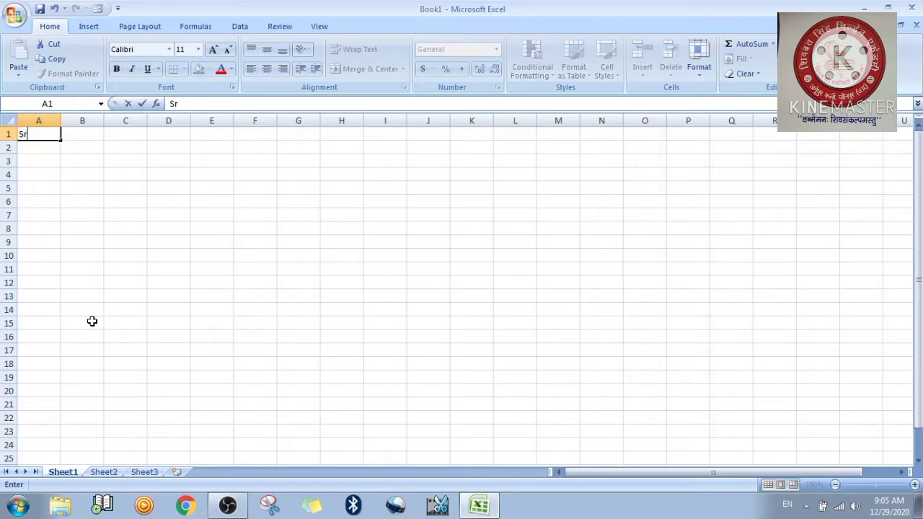
pyautogui.write(',No')
pyautogui.press('Tab')
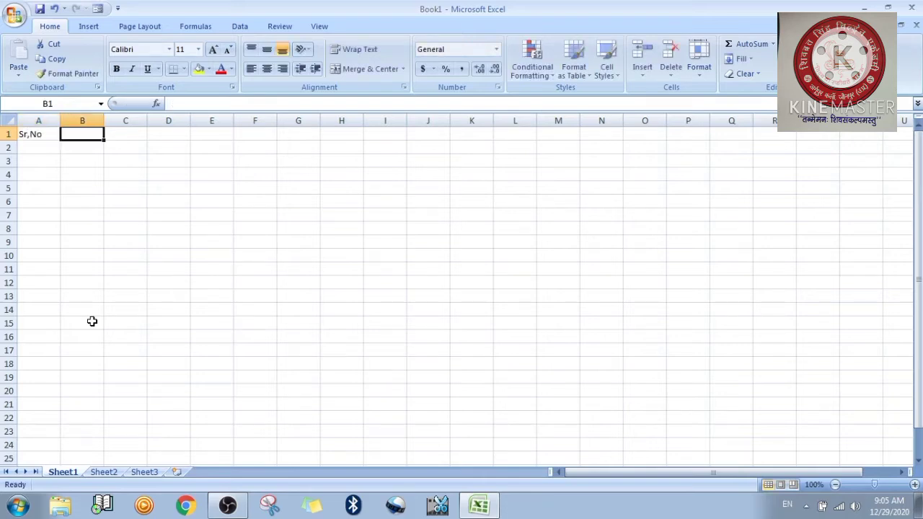
pyautogui.write('Nmae')
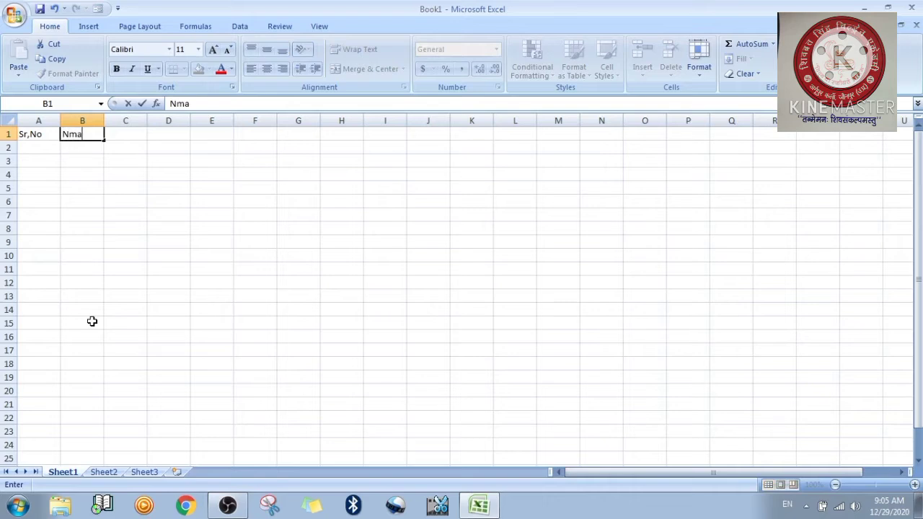
pyautogui.press('BackSpace')
pyautogui.press('BackSpace')
pyautogui.press('BackSpace')
pyautogui.write('ame')
pyautogui.press('Tab')
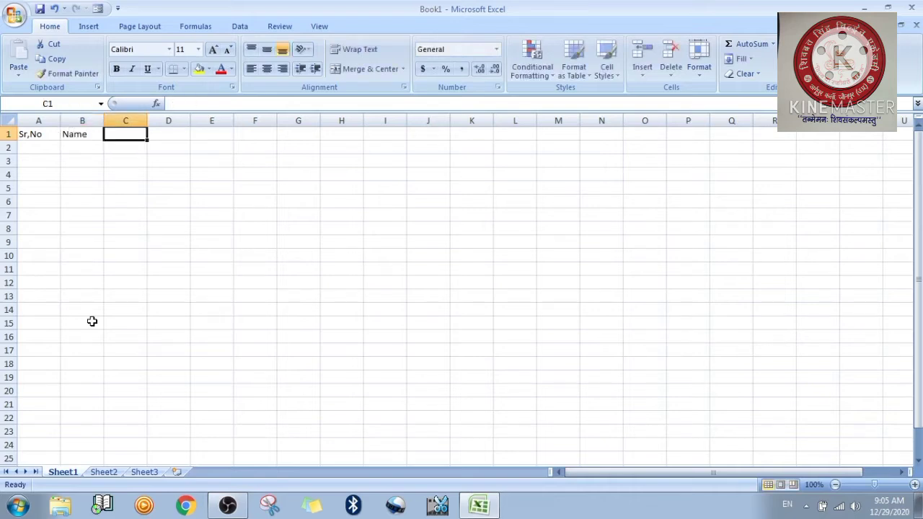
# Enter the headings "Class", "Section" and "Subject" in cells C1 to E1
pyautogui.write('Class')
pyautogui.press('Tab')
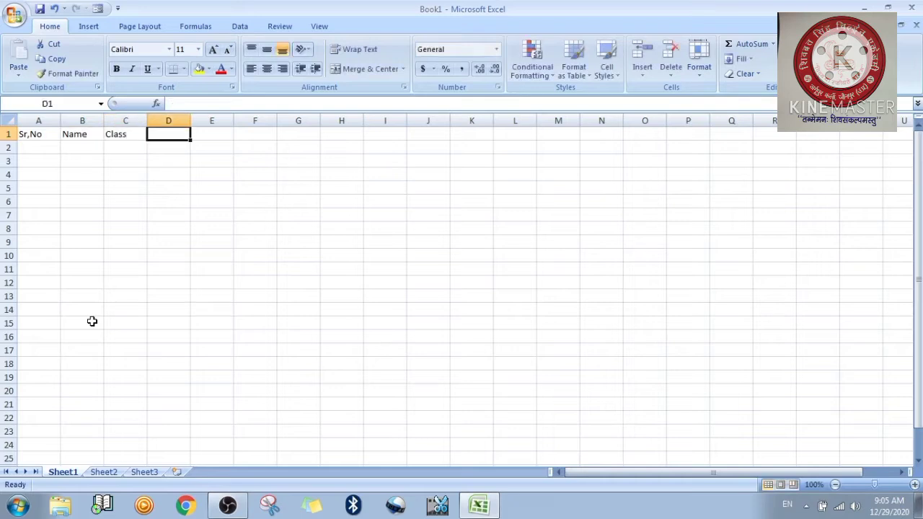
pyautogui.write('Section')
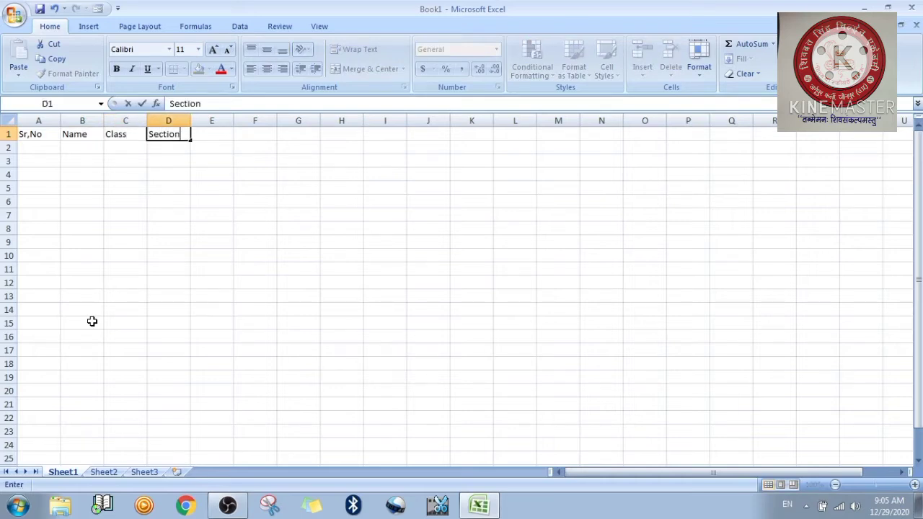
pyautogui.press('Tab')
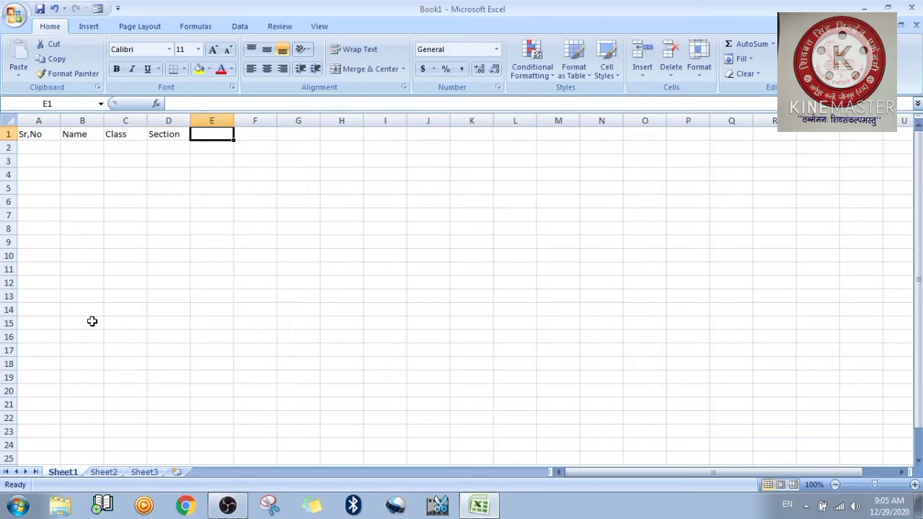
pyautogui.write('Sub')
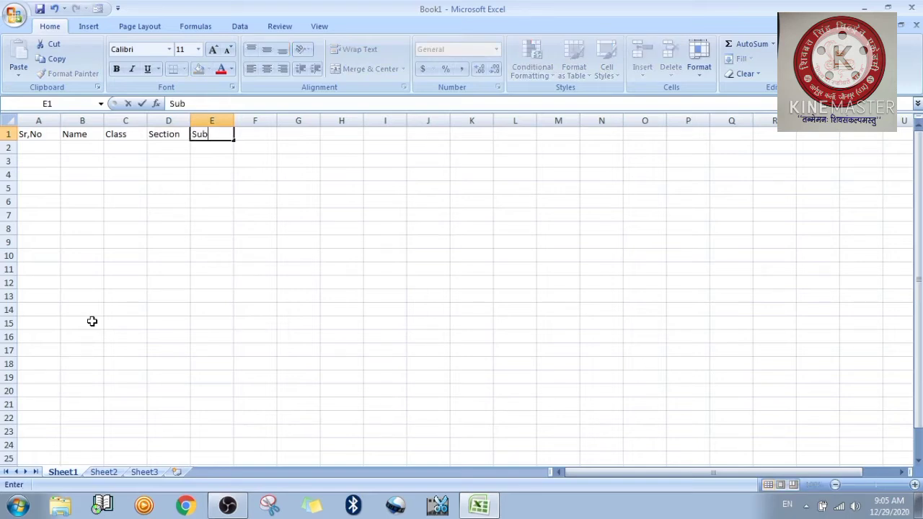
pyautogui.write('ject')
pyautogui.press('Tab')
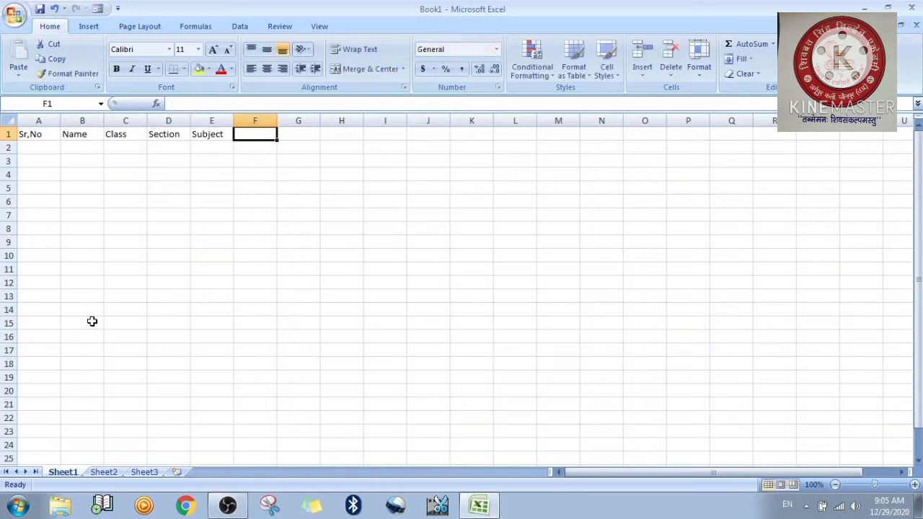
# Enter the heading "Marks in Computer" in F1 and auto-fit column F to its text
pyautogui.write('Marks')
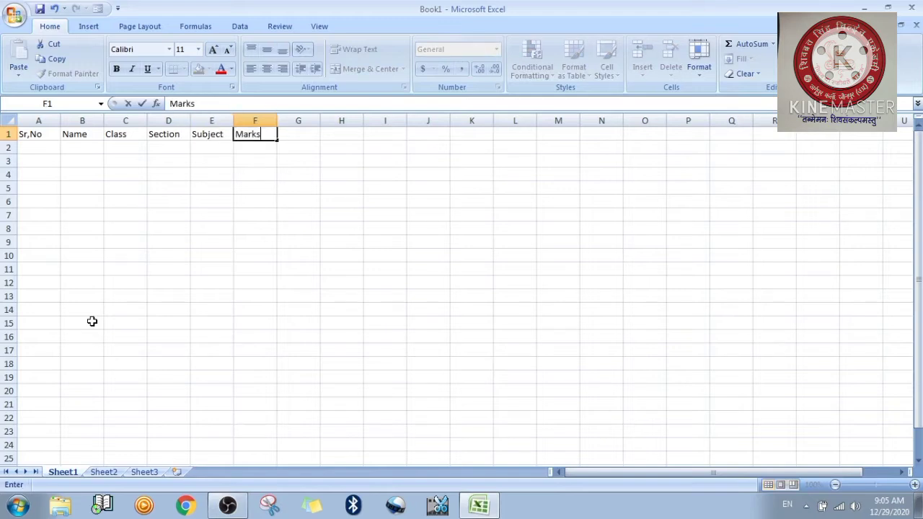
pyautogui.write(' in Computer')
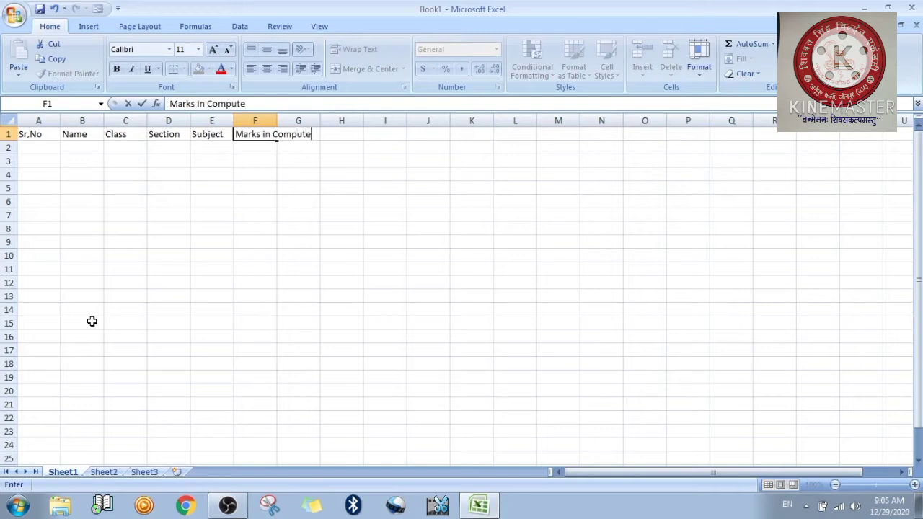
pyautogui.doubleClick(277, 121)
pyautogui.click(277, 119)
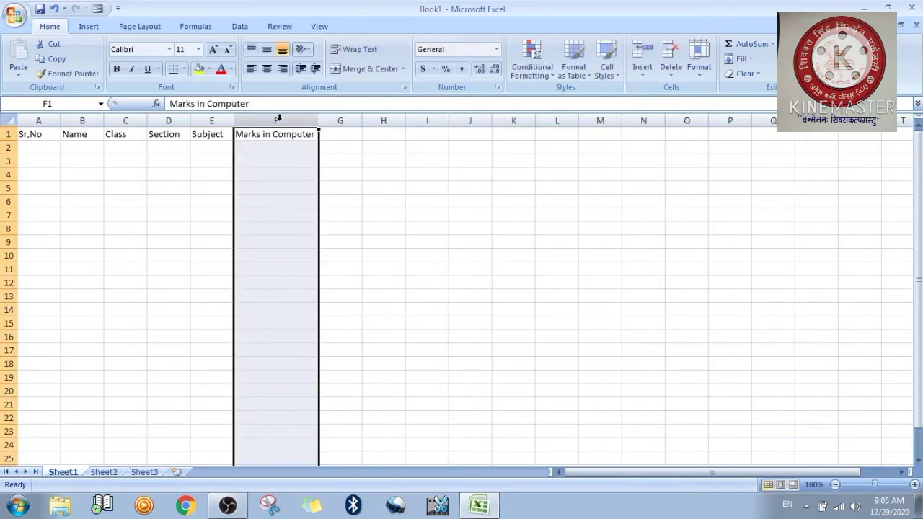
# Enter "Marks in Hindi" in G1 and "Total" in H1, and auto-fit column G to its heading
pyautogui.click(337, 136)
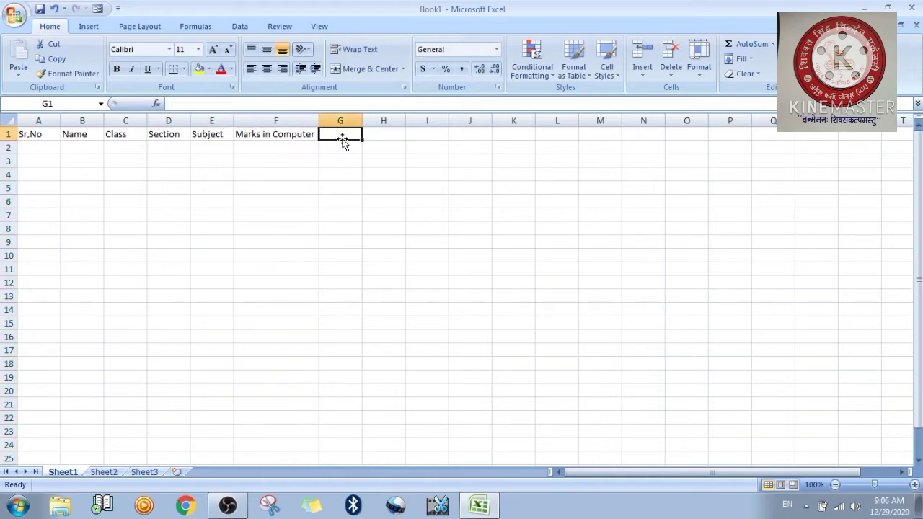
pyautogui.write('Ma')
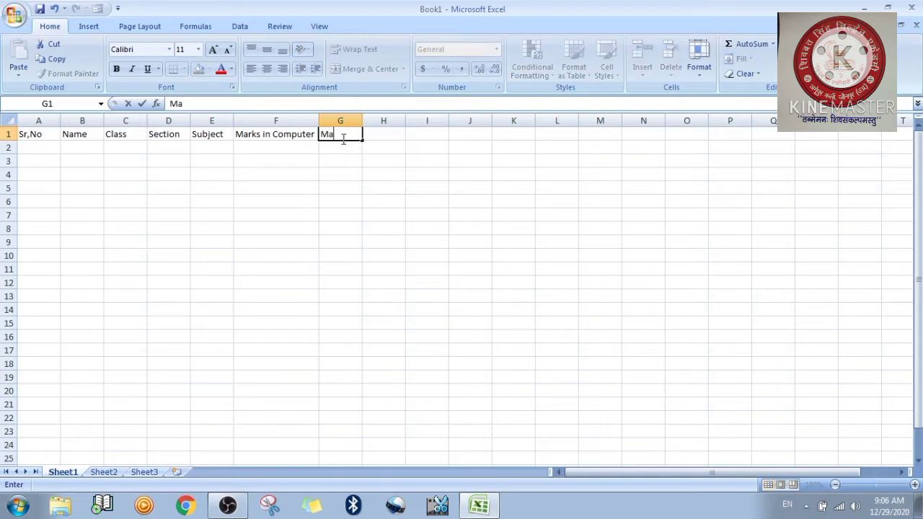
pyautogui.write('rks in Hindi')
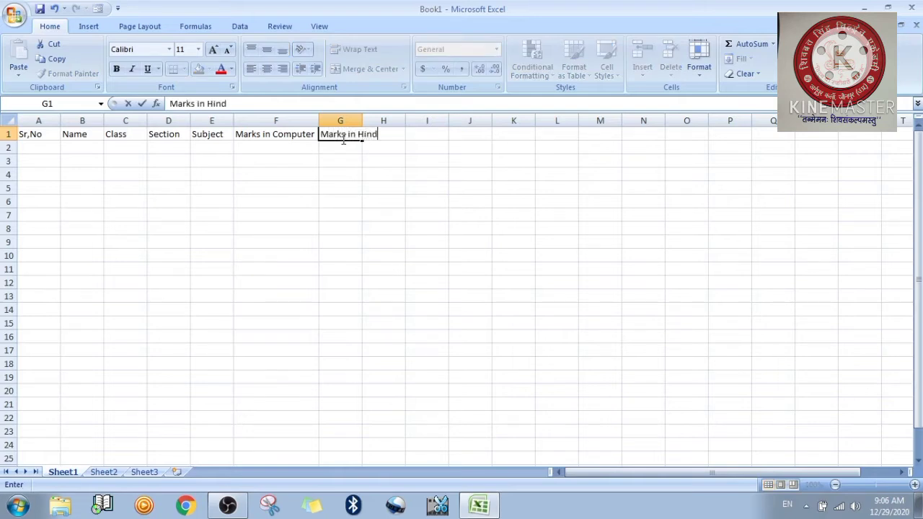
pyautogui.press('Tab')
pyautogui.write('Total')
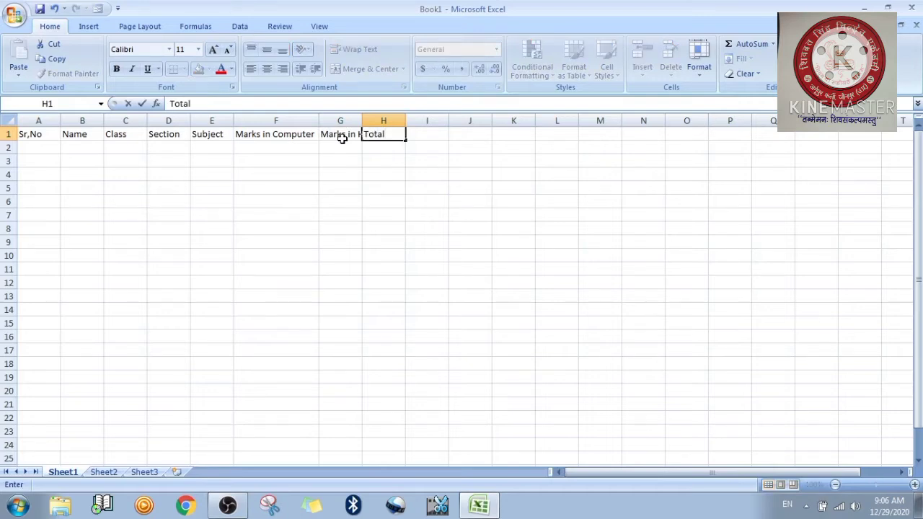
pyautogui.click(363, 120)
pyautogui.doubleClick(361, 120)
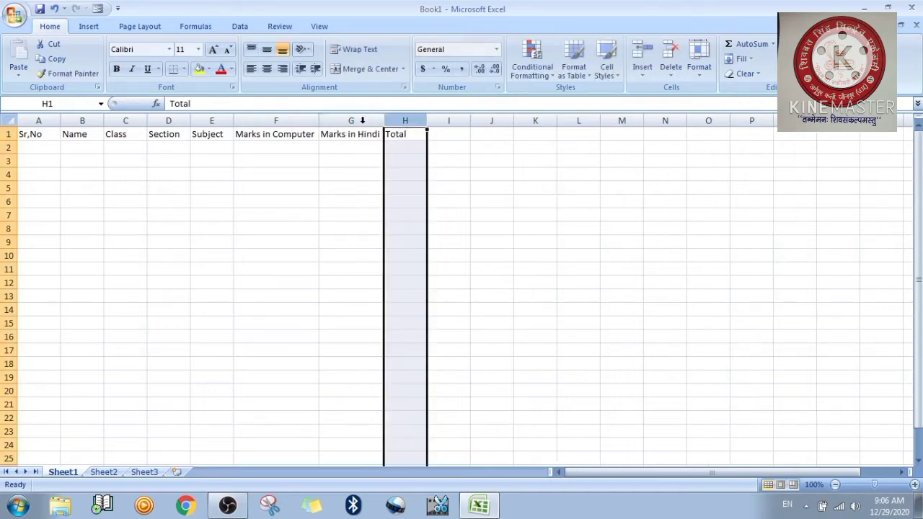
# Fill the serial number column with 1 to 5 in cells A2 to A6
pyautogui.click(49, 146)
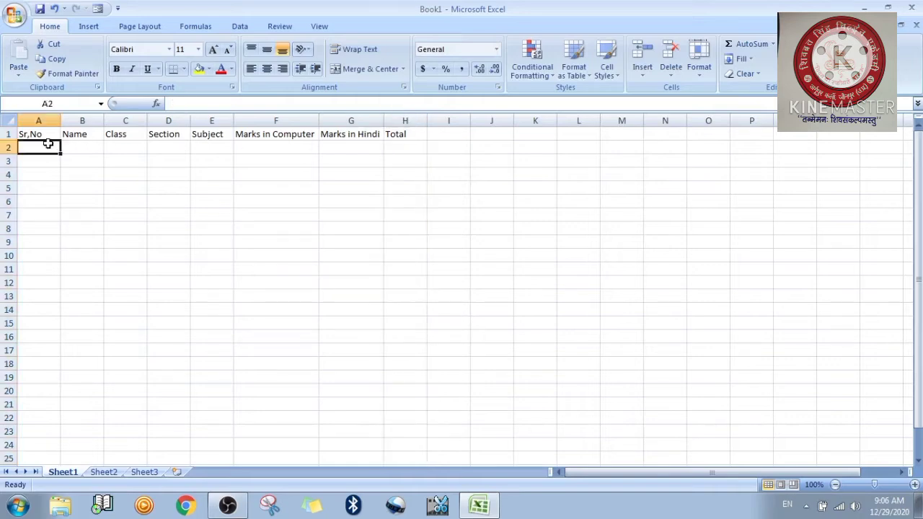
pyautogui.write('1')
pyautogui.press('Return')
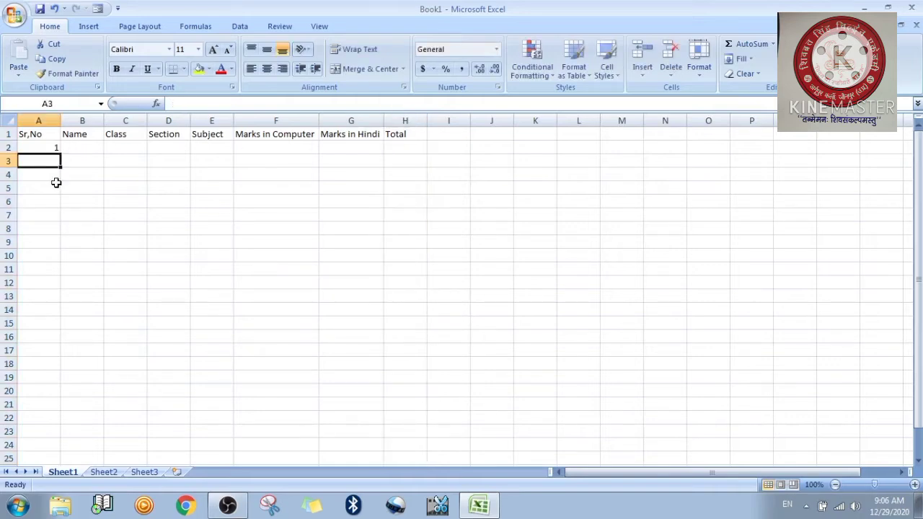
pyautogui.write('2')
pyautogui.press('Return')
pyautogui.write('2')
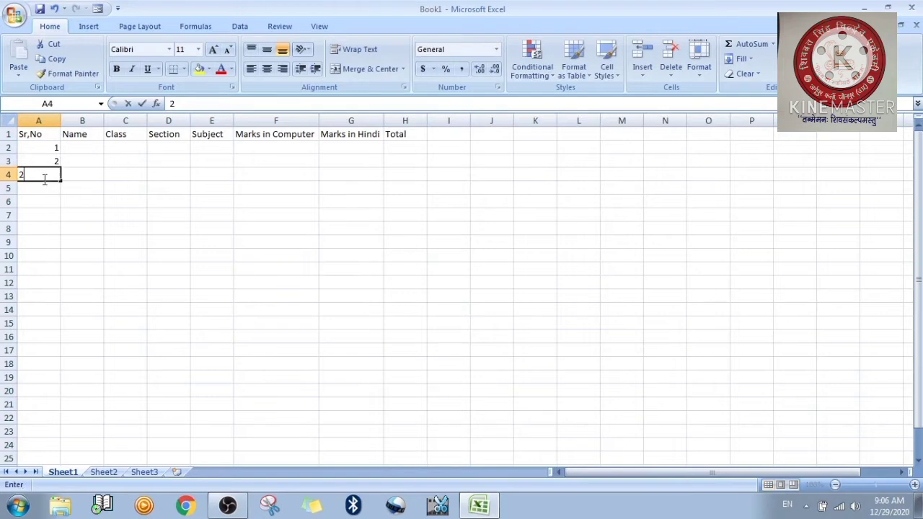
pyautogui.press('BackSpace')
pyautogui.write('3')
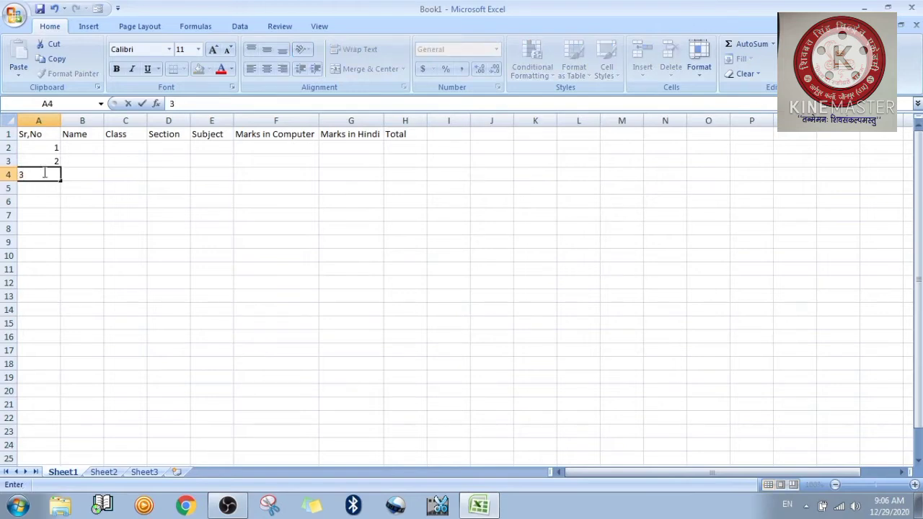
pyautogui.press('Return')
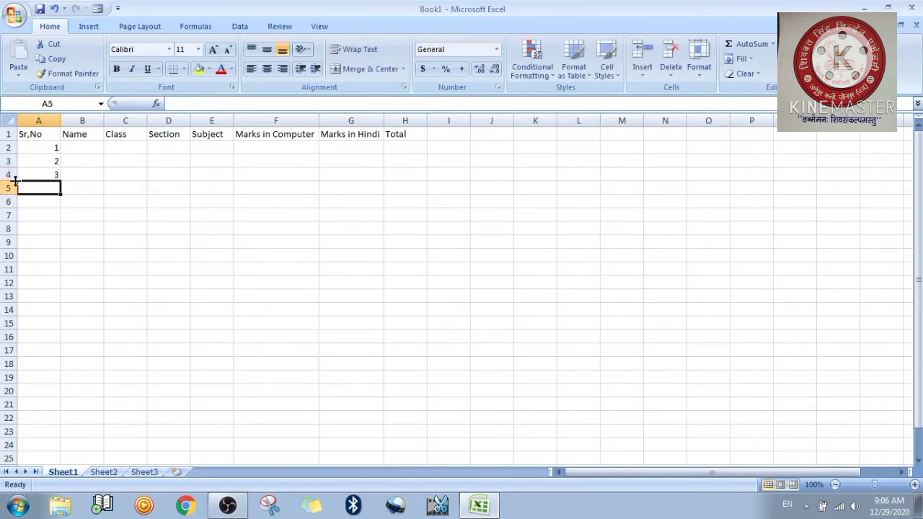
pyautogui.write('4')
pyautogui.click(47, 202)
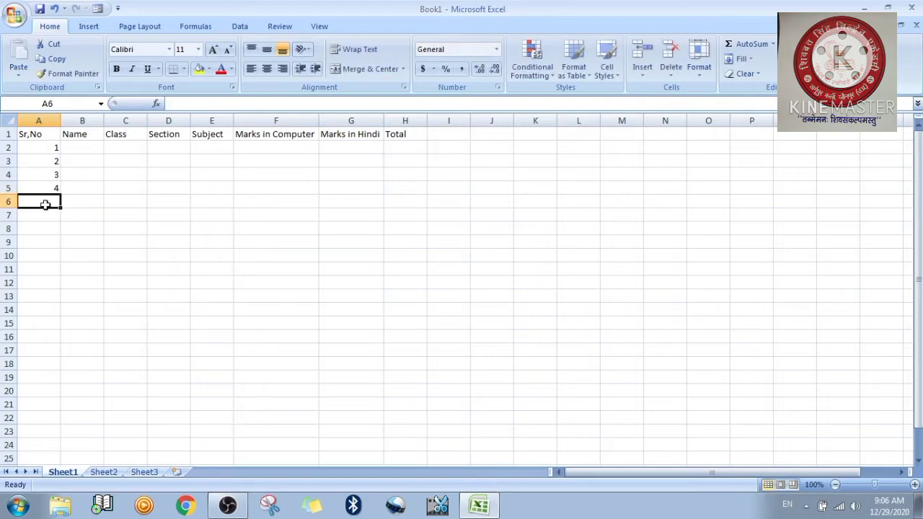
pyautogui.write('5')
pyautogui.click(92, 174)
# Fill the Name column with the five students' first names in cells B2 to B6
pyautogui.click(79, 147)
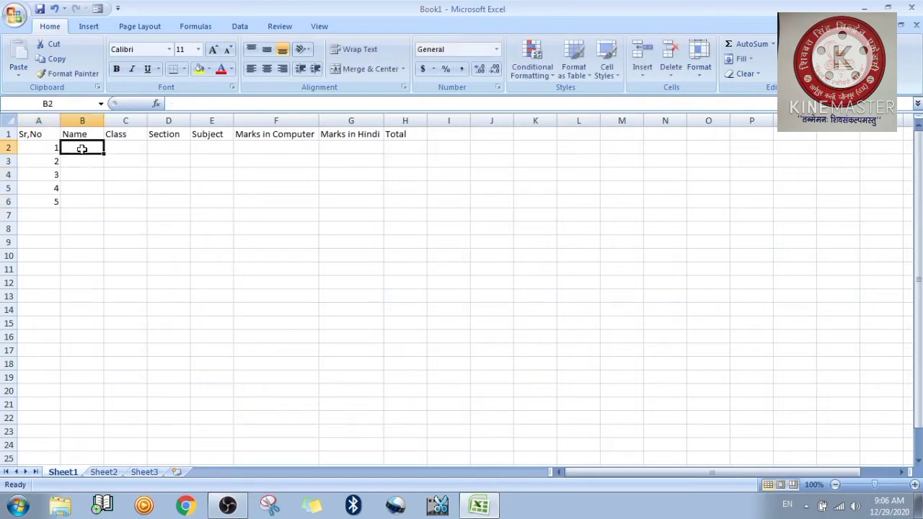
pyautogui.write('V')
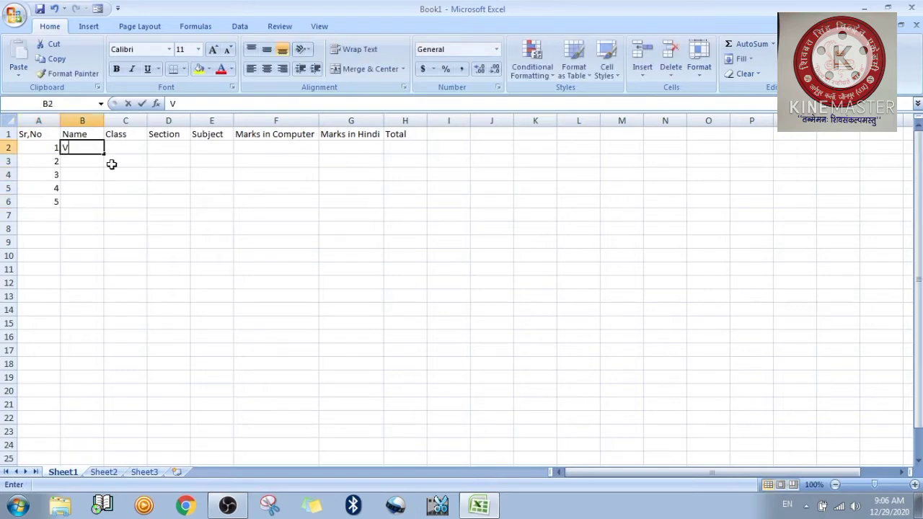
pyautogui.write('irendra')
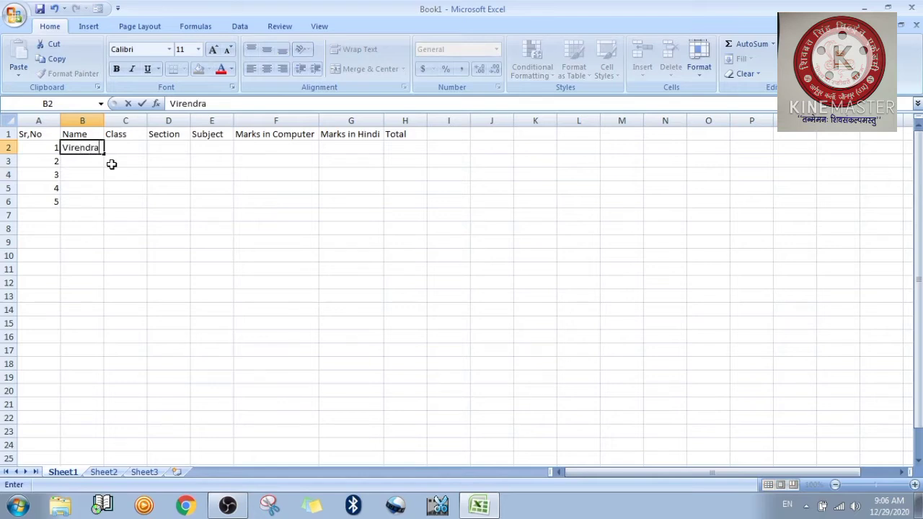
pyautogui.press('Return')
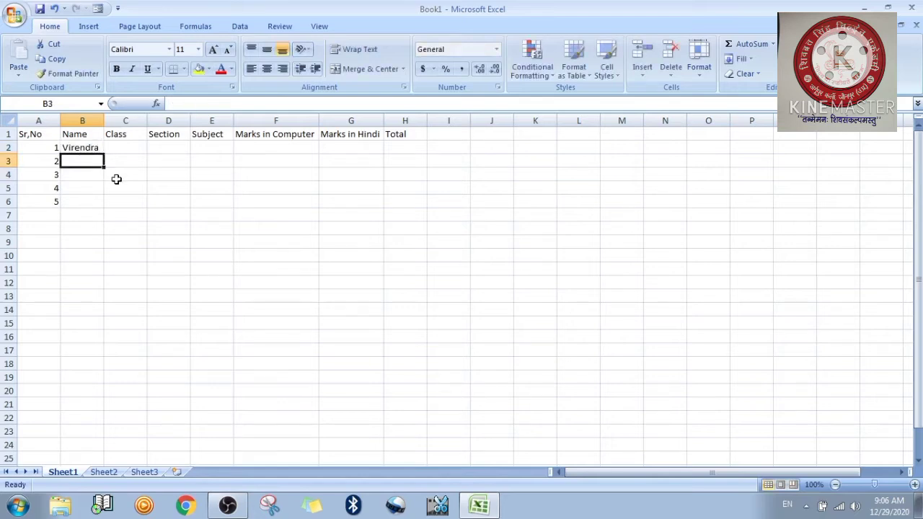
pyautogui.write('Vishesh')
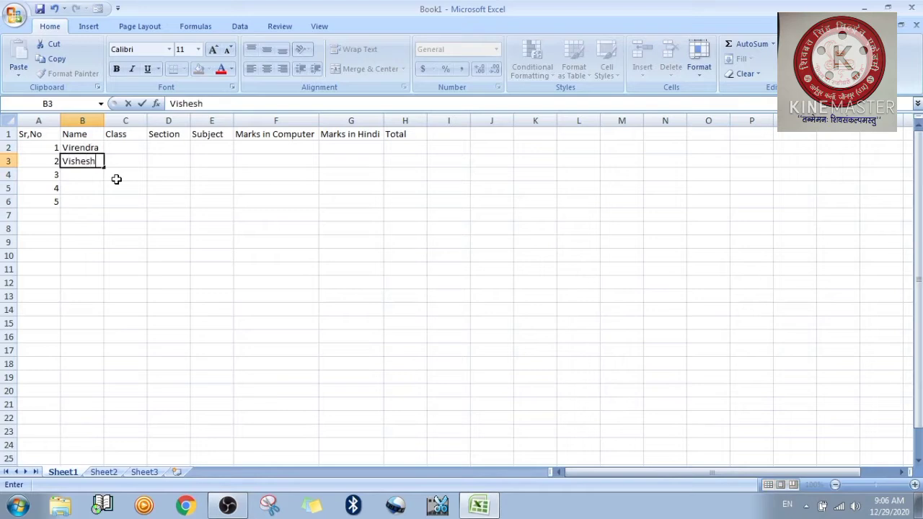
pyautogui.click(77, 173)
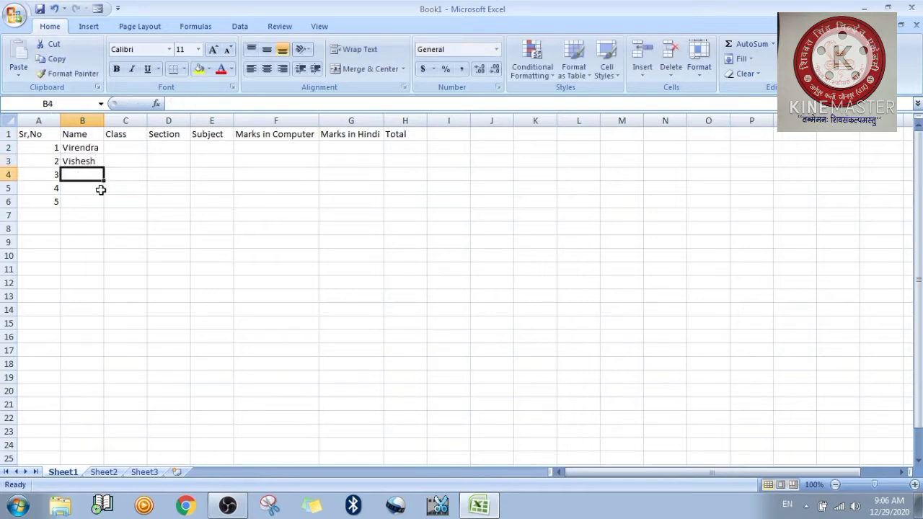
pyautogui.write('Apar')
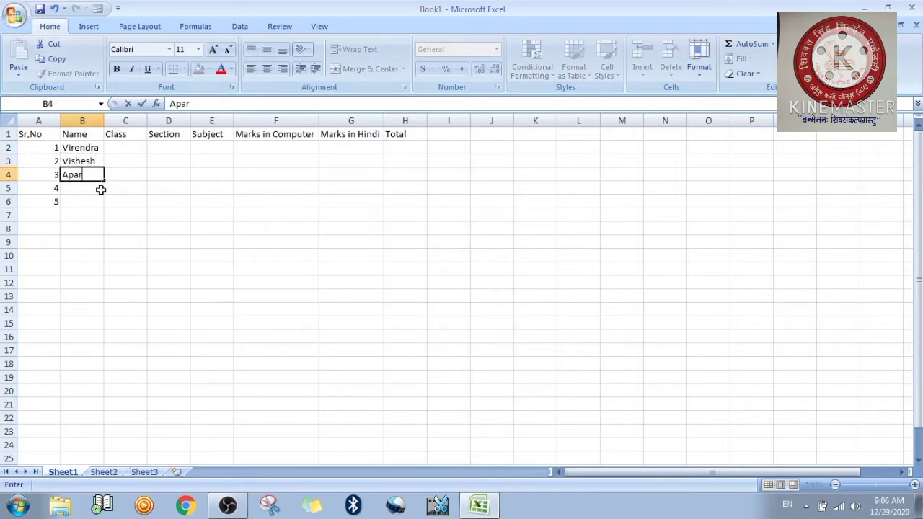
pyautogui.write('na')
pyautogui.click(78, 190)
pyautogui.write('Nishesh')
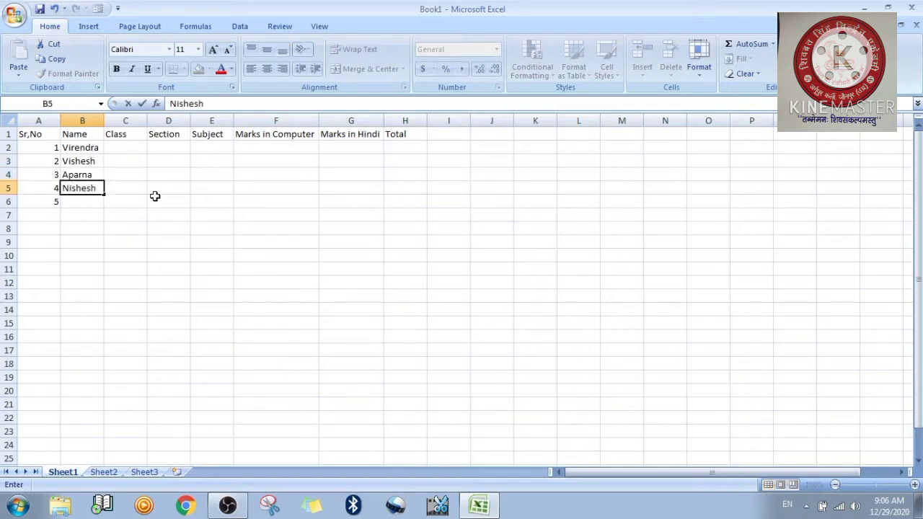
pyautogui.click(80, 204)
pyautogui.write('Kaus')
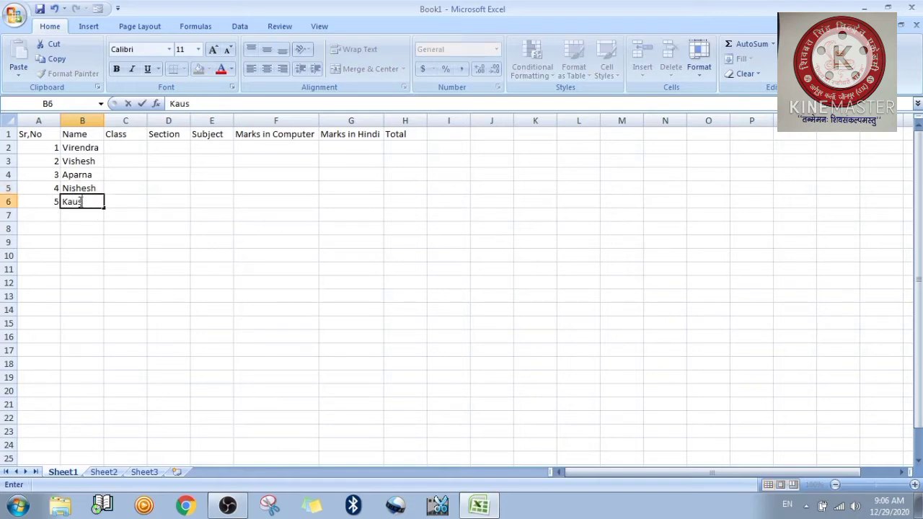
pyautogui.write('tubh')
# Fill the Class column with 6A, 6B, 6C, 7B and 7C in cells C2 to C6
pyautogui.click(113, 148)
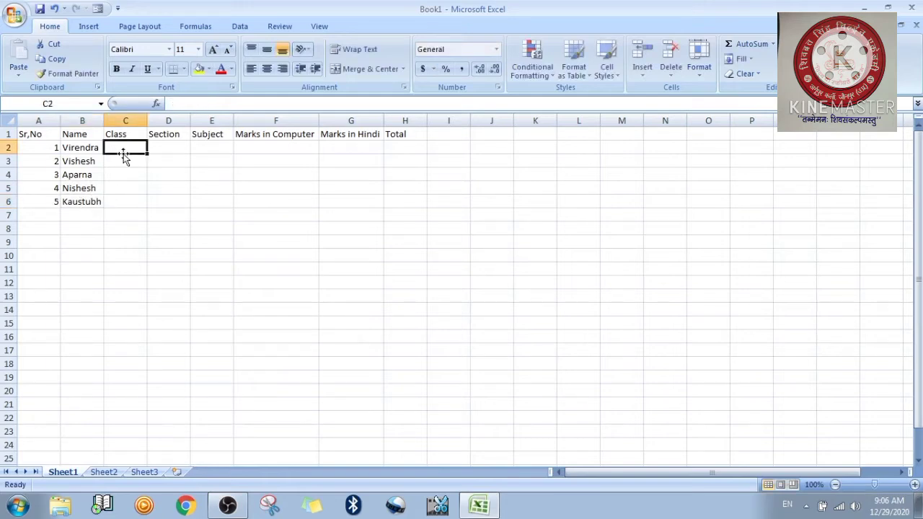
pyautogui.write('6')
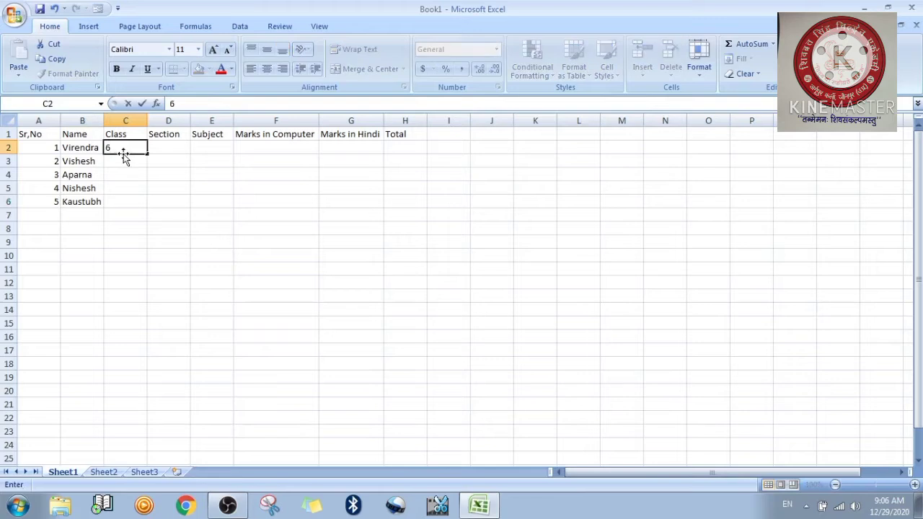
pyautogui.write('A')
pyautogui.press('Return')
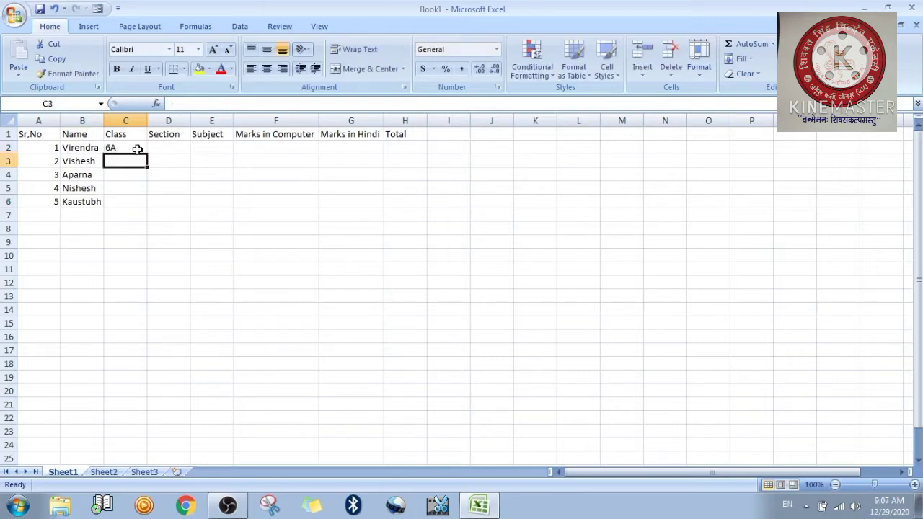
pyautogui.write('6B')
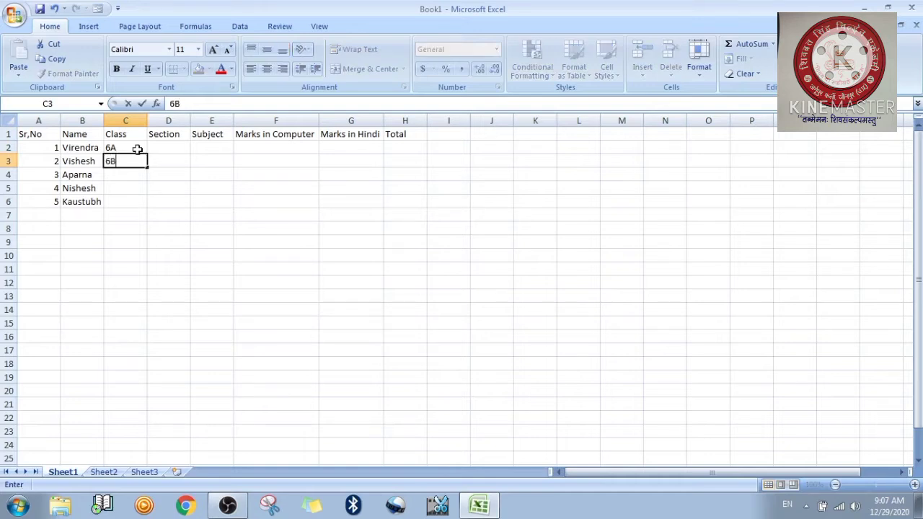
pyautogui.press('Return')
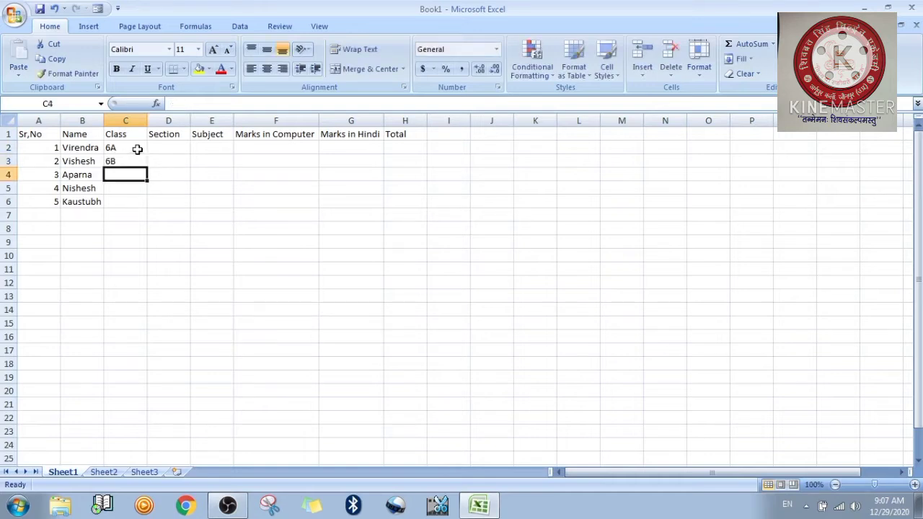
pyautogui.write('6C')
pyautogui.press('Tab')
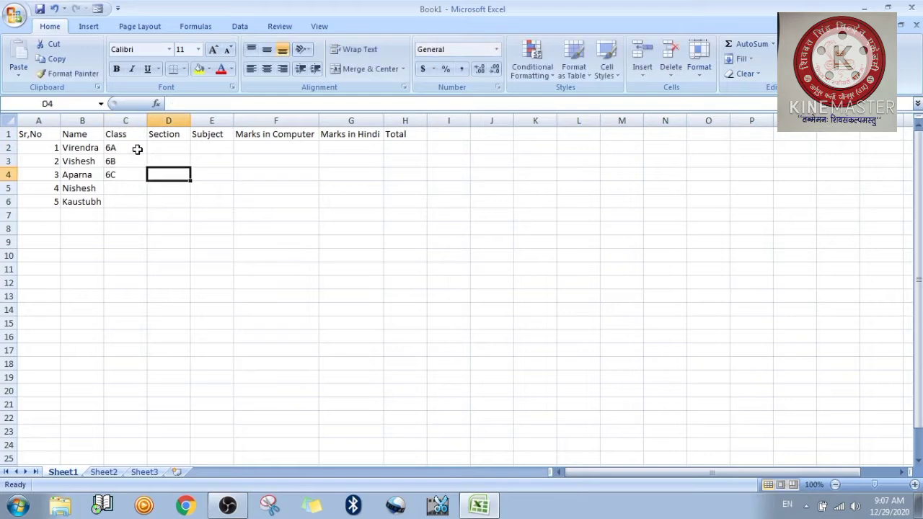
pyautogui.click(121, 189)
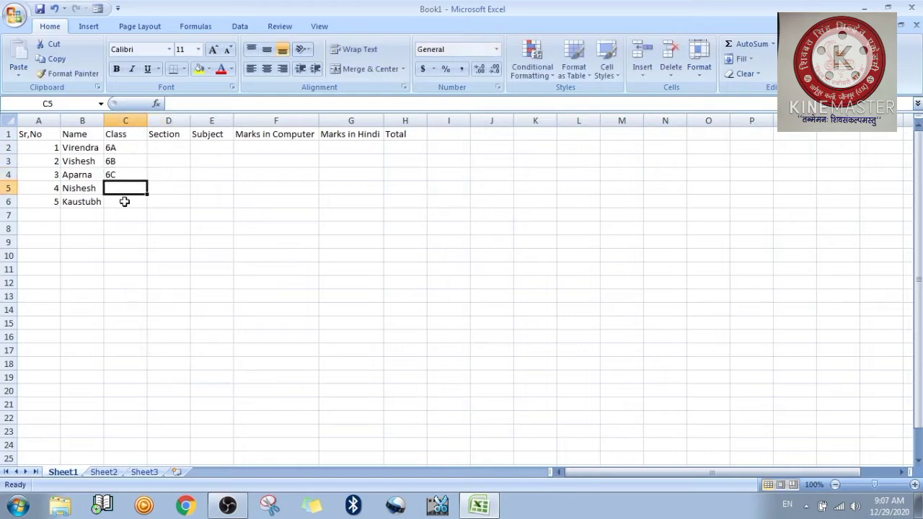
pyautogui.write('7B')
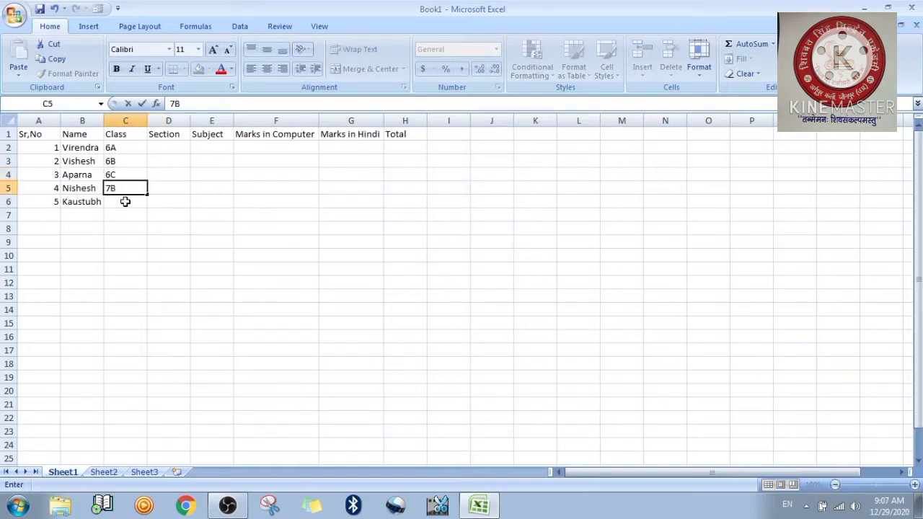
pyautogui.click(115, 202)
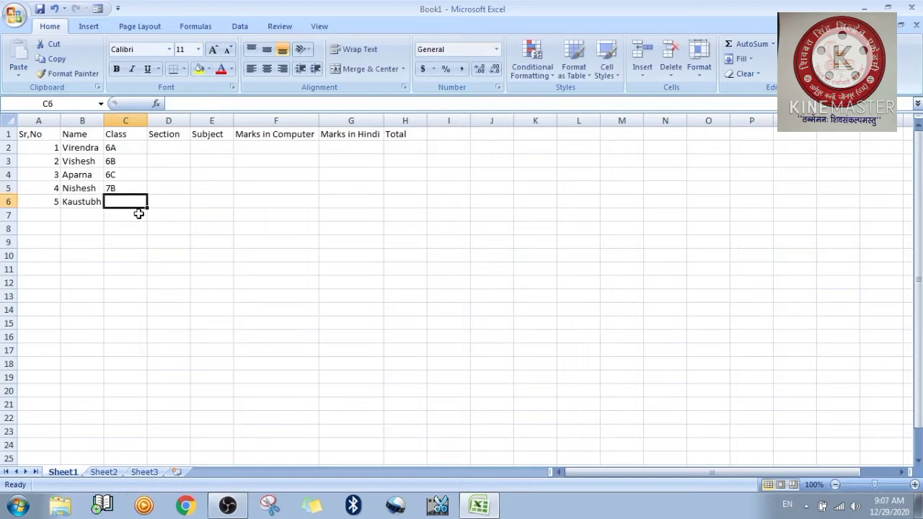
pyautogui.write('7C')
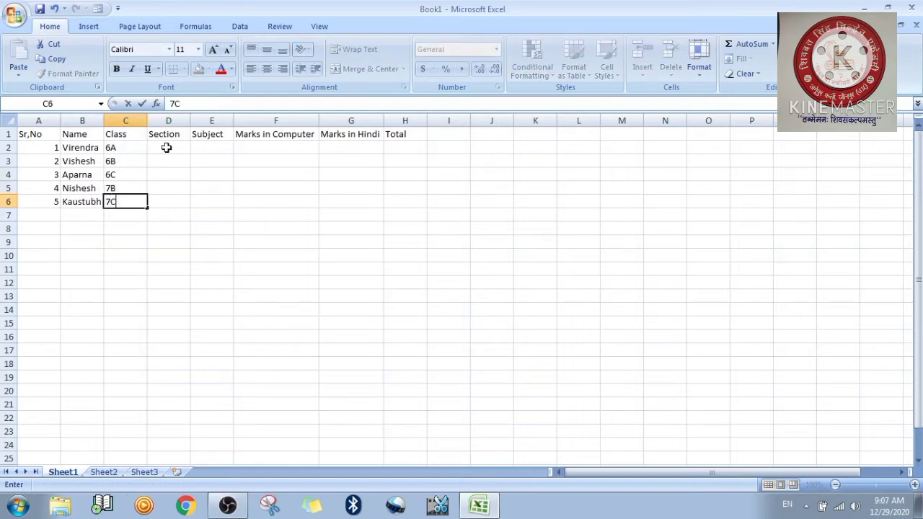
# Delete the entire Section and Subject columns from the marks table
pyautogui.click(166, 147)
pyautogui.rightClick(168, 121)
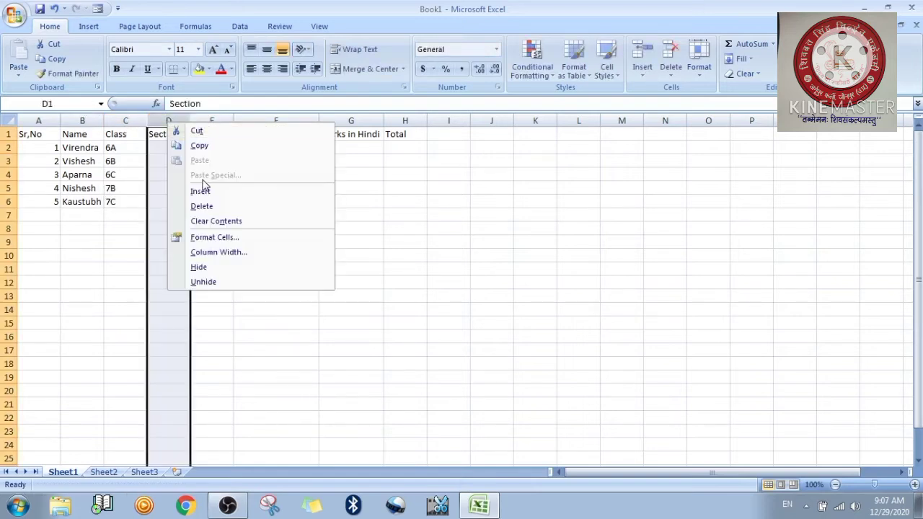
pyautogui.click(201, 206)
pyautogui.click(165, 149)
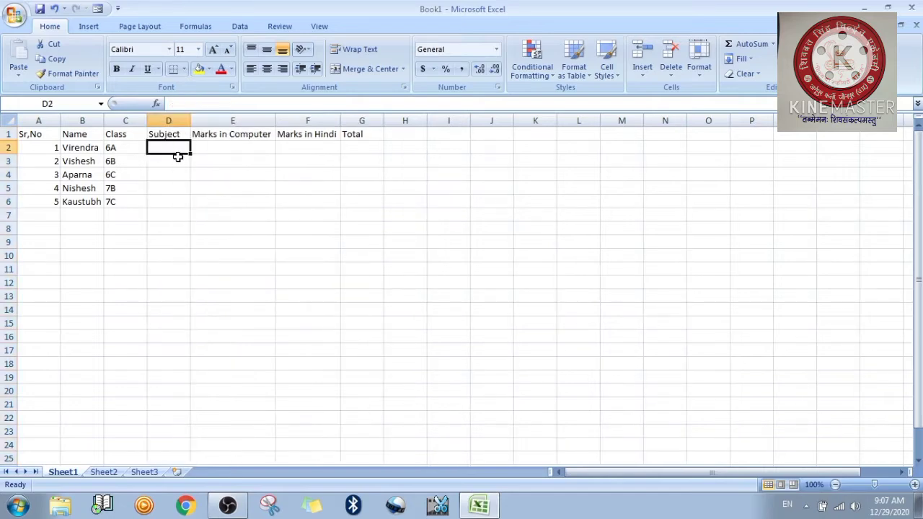
pyautogui.click(168, 120)
pyautogui.rightClick(173, 121)
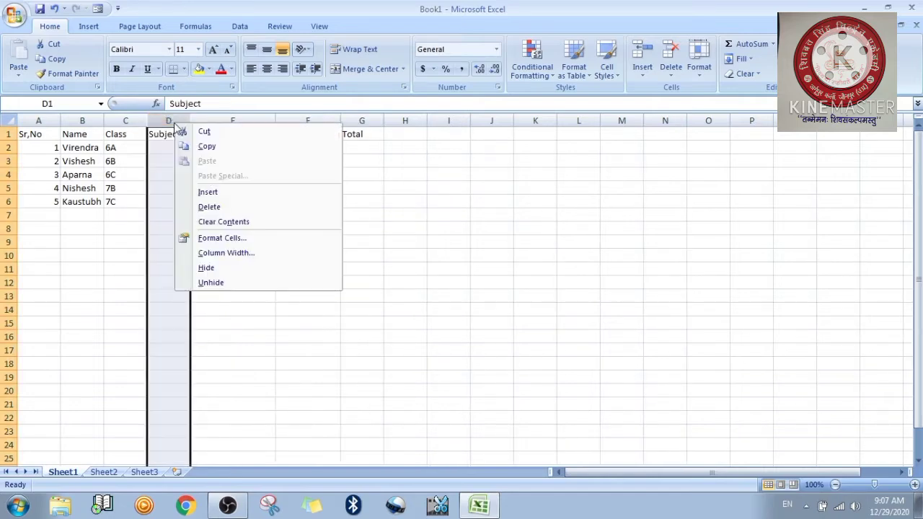
pyautogui.click(214, 206)
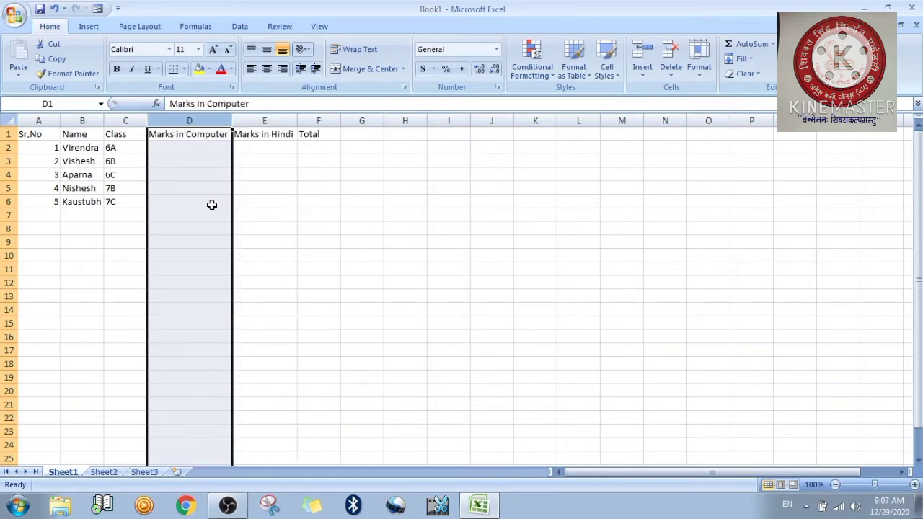
# Enter the computer marks 35, 37, 44 and 34 in cells D2 to D5
pyautogui.click(199, 148)
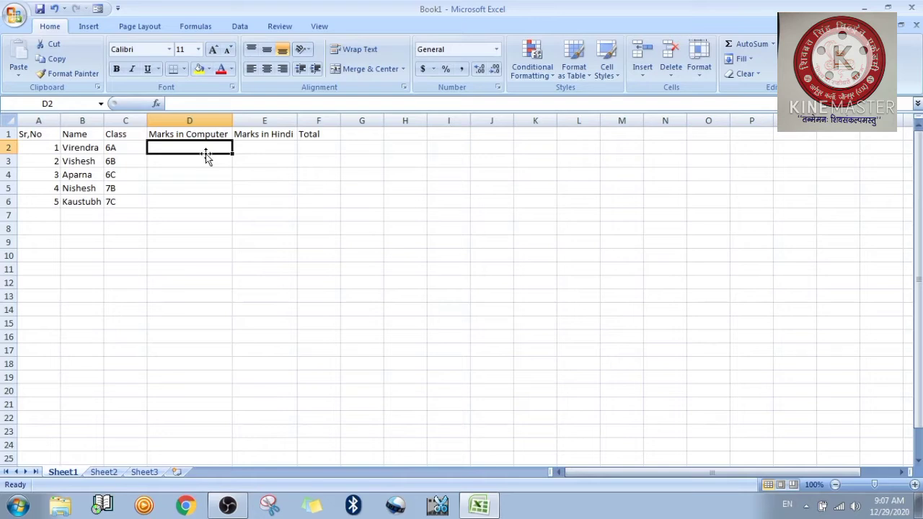
pyautogui.write('35')
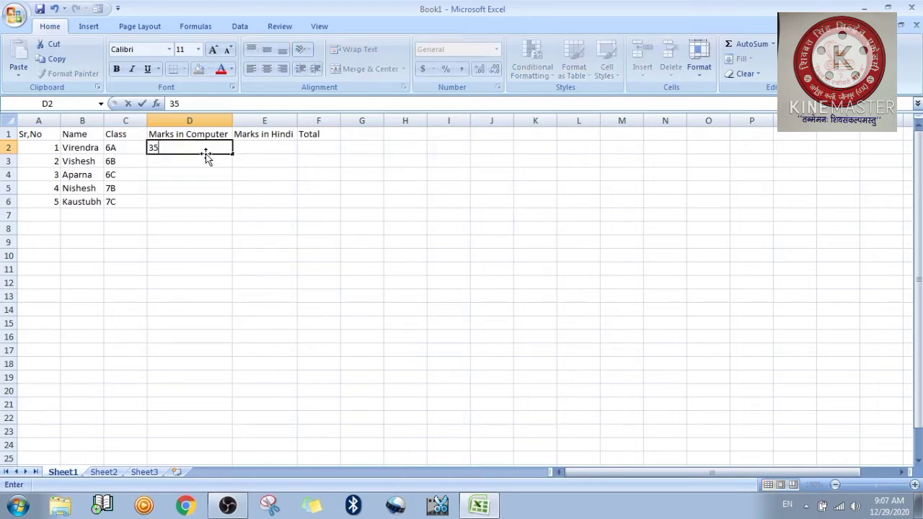
pyautogui.press('Return')
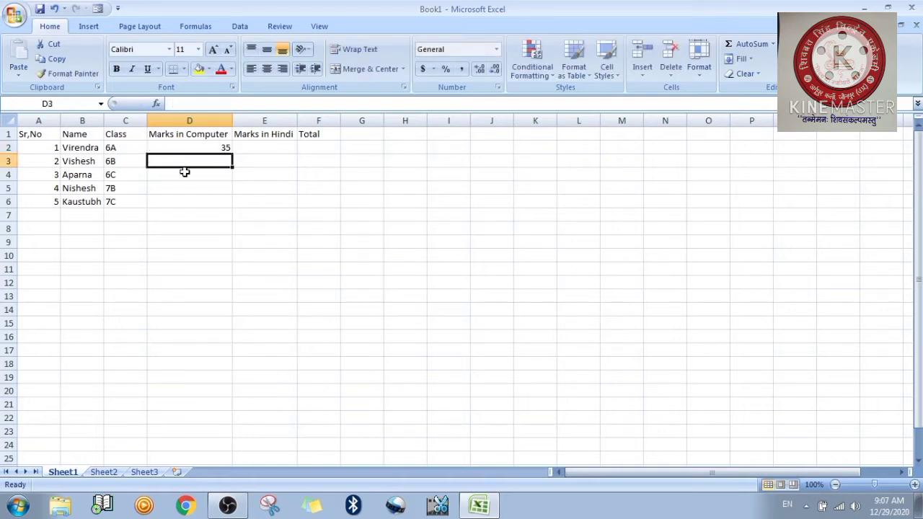
pyautogui.write('37')
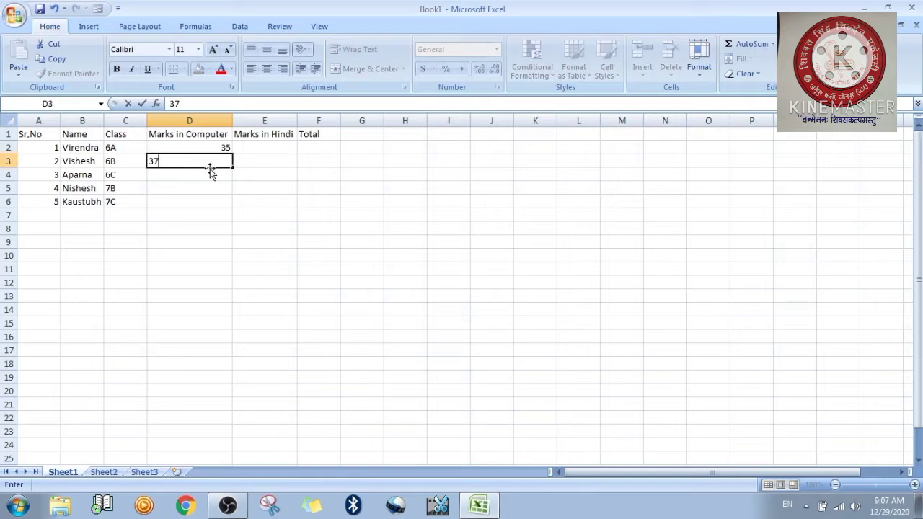
pyautogui.press('Return')
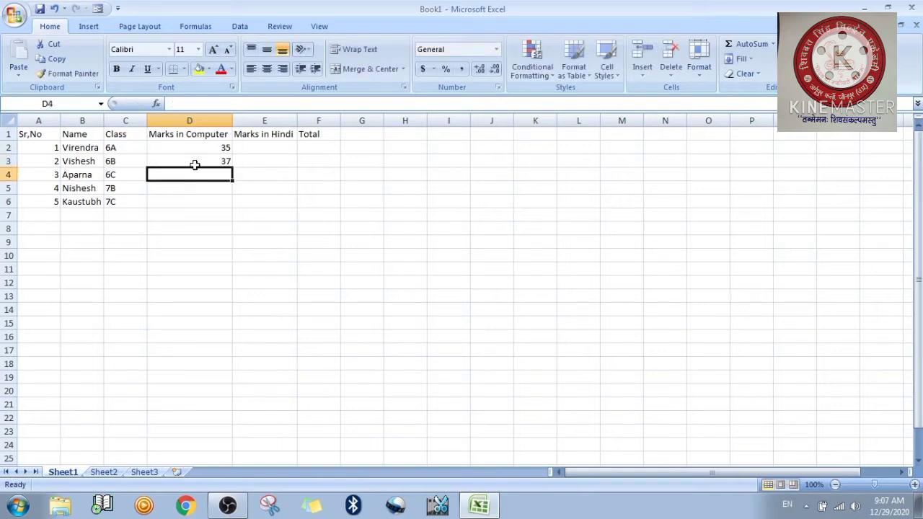
pyautogui.write('44')
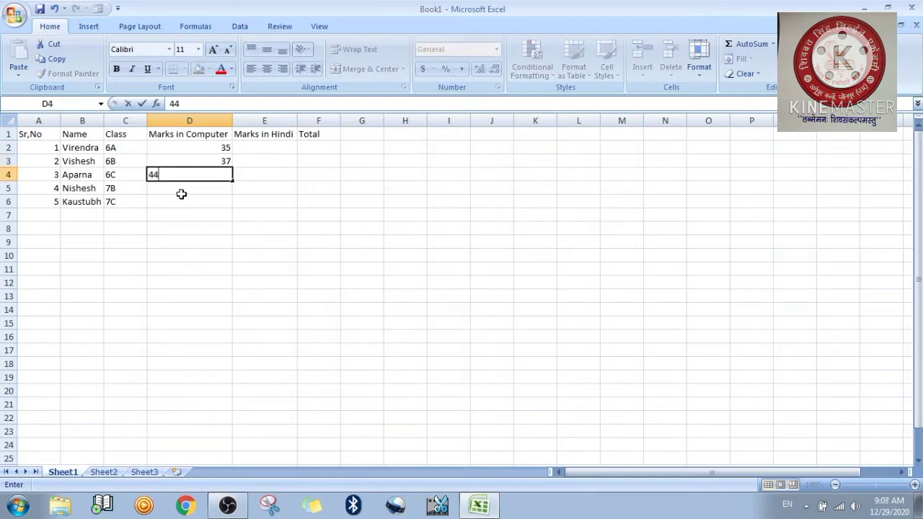
pyautogui.press('Return')
pyautogui.write('34')
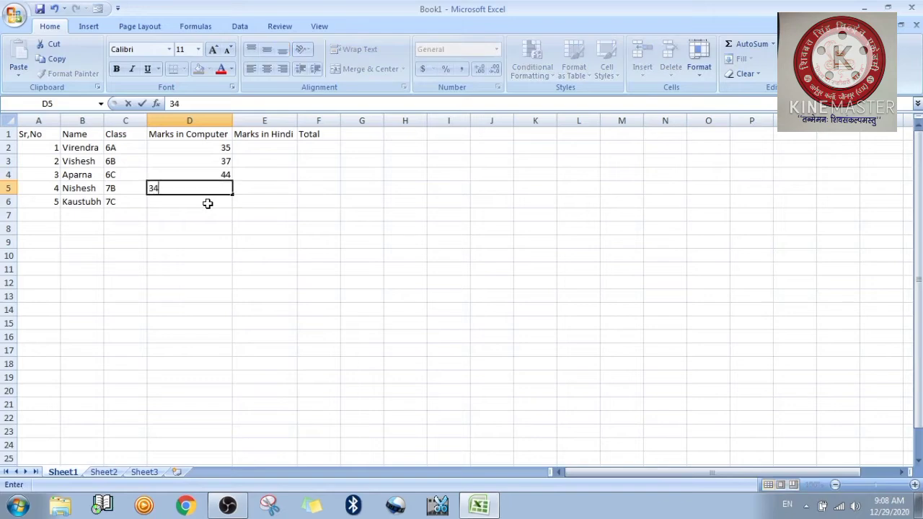
pyautogui.click(244, 505)
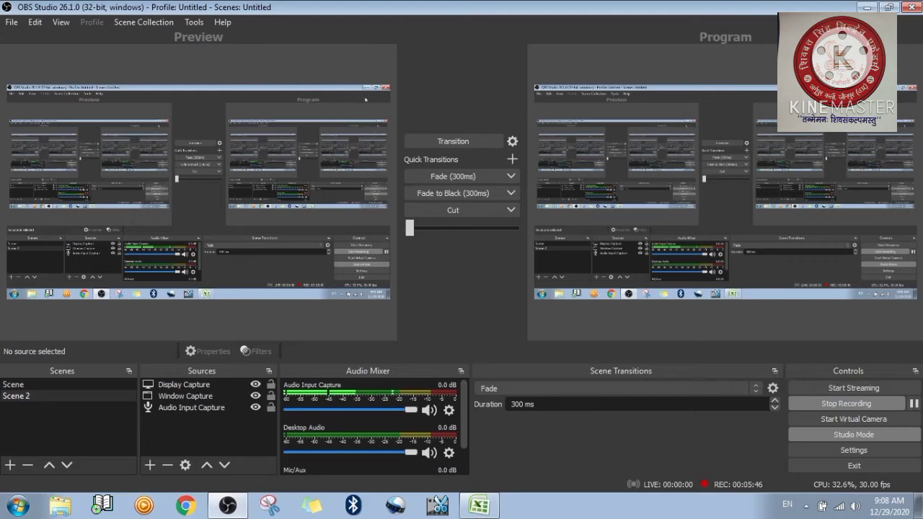
pyautogui.click(913, 404)
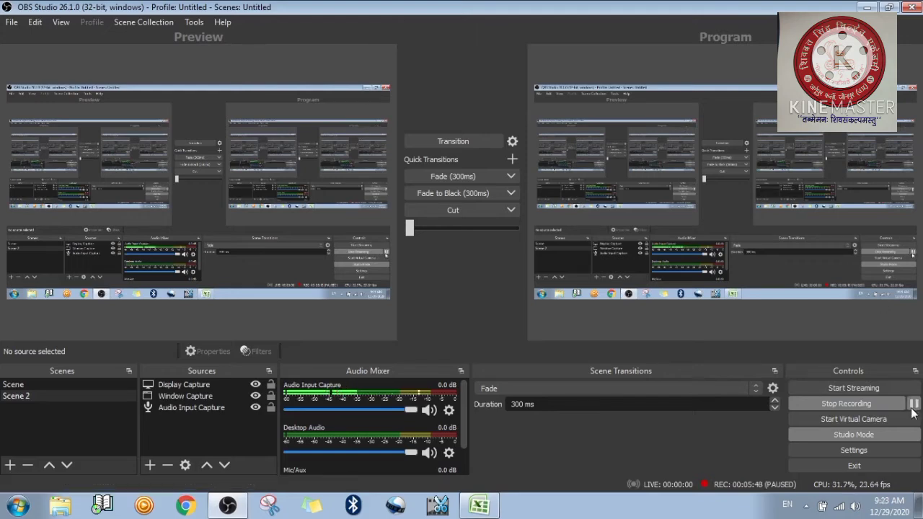
pyautogui.click(913, 405)
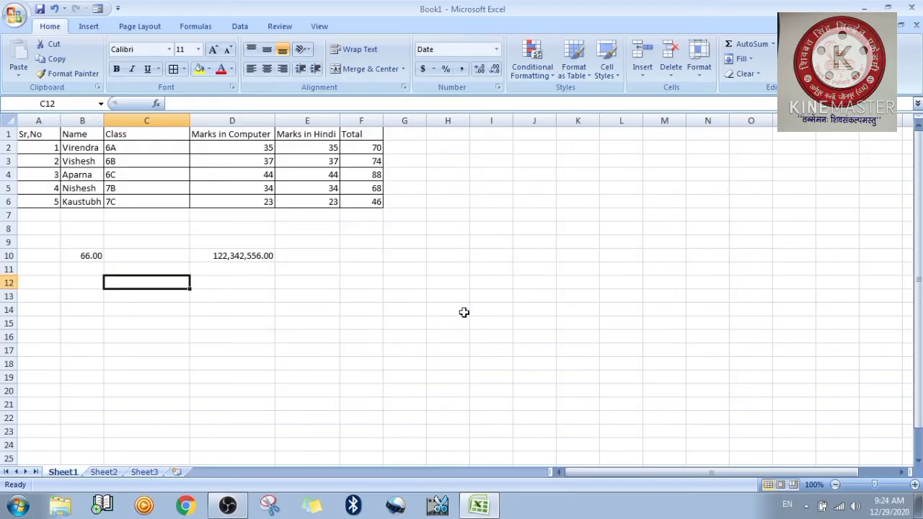
# Enter the date 12.12.20 in cell C12 below the marks table
pyautogui.write('12')
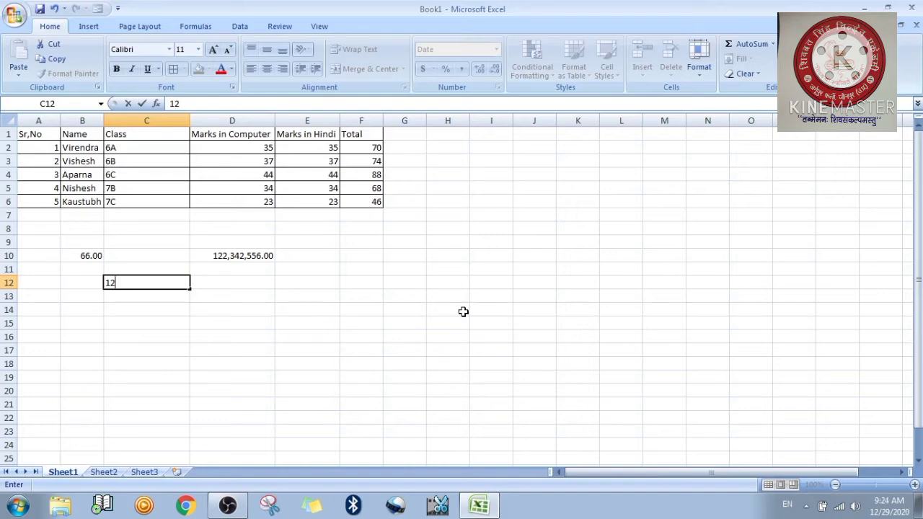
pyautogui.write('.12.20')
pyautogui.press('Return')
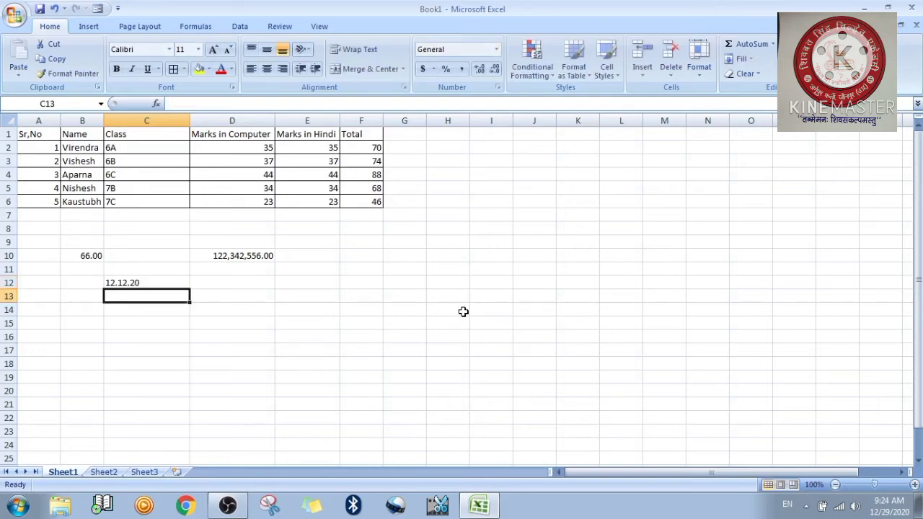
# Apply the 3/14/01 date format to cell C12
pyautogui.click(149, 283)
pyautogui.rightClick(137, 282)
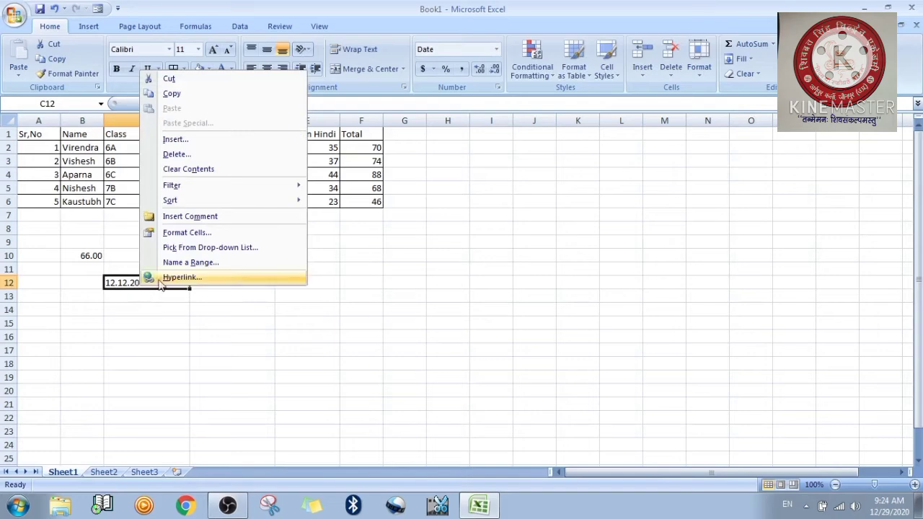
pyautogui.click(182, 233)
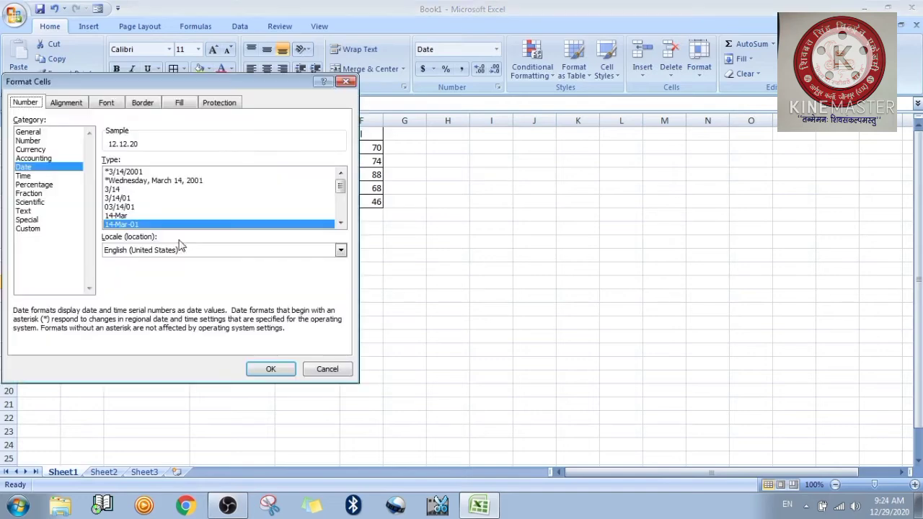
pyautogui.click(126, 198)
pyautogui.click(271, 369)
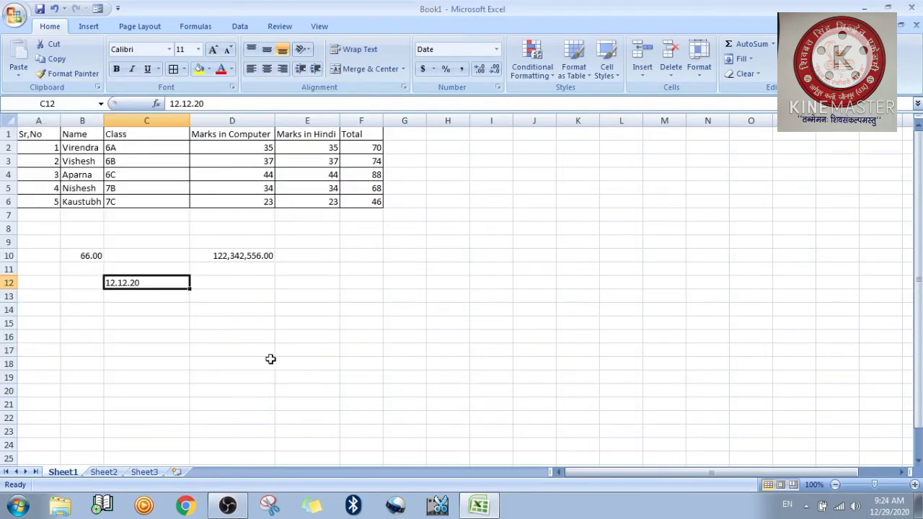
# Rewrite the date in cell C12 with slashes as 12/12/20
pyautogui.doubleClick(134, 282)
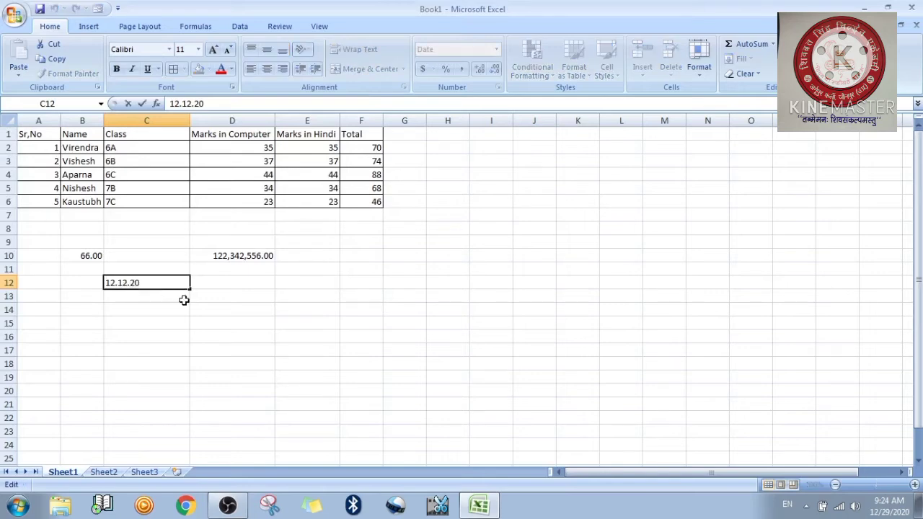
pyautogui.press('BackSpace')
pyautogui.write('/')
pyautogui.press('BackSpace')
pyautogui.write('/12/')
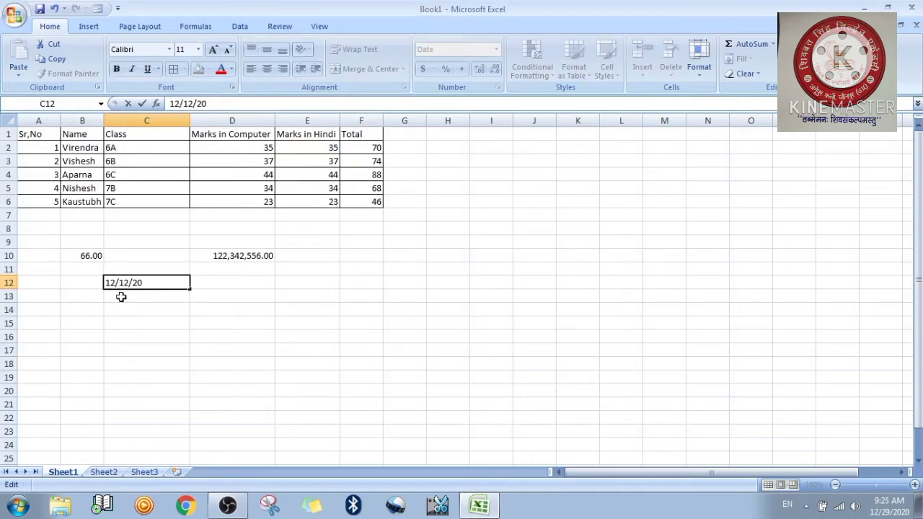
pyautogui.press('Return')
# Format the date in cell C12 with the long weekday type *Wednesday, March 14, 2001
pyautogui.click(171, 282)
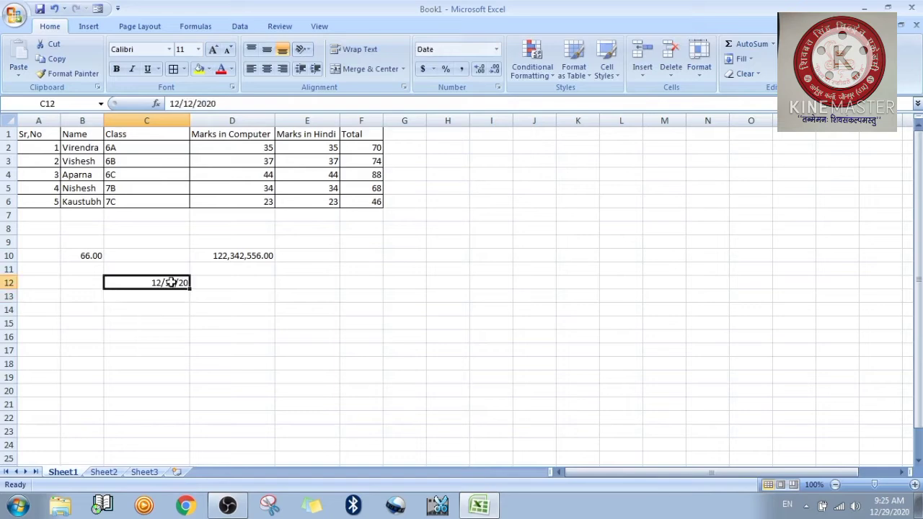
pyautogui.rightClick(171, 282)
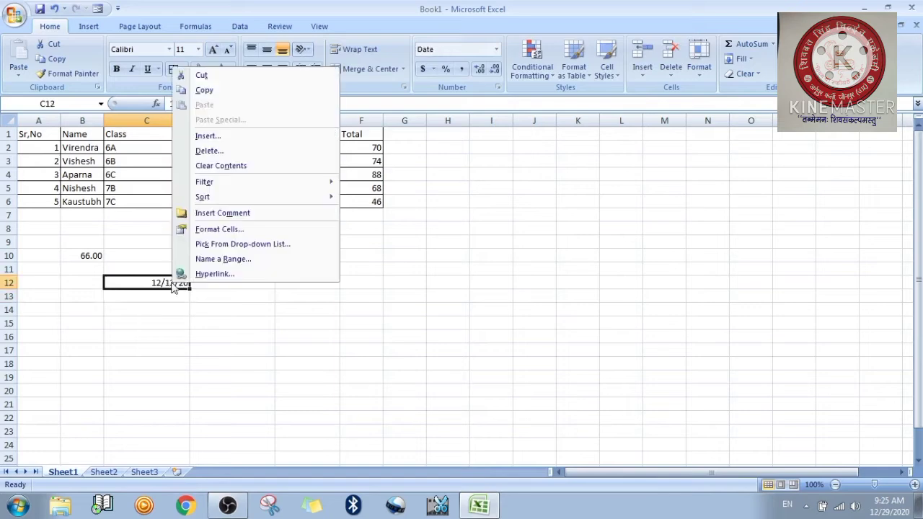
pyautogui.click(215, 228)
pyautogui.click(162, 171)
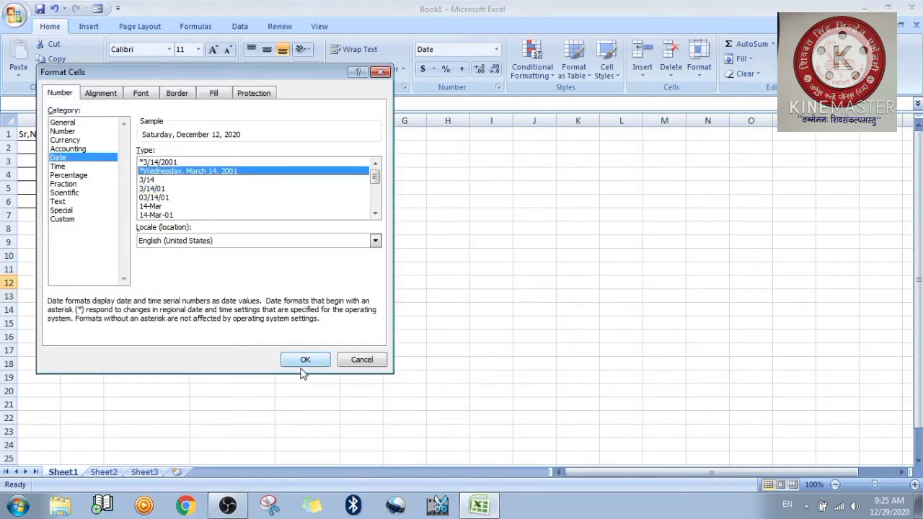
pyautogui.click(304, 363)
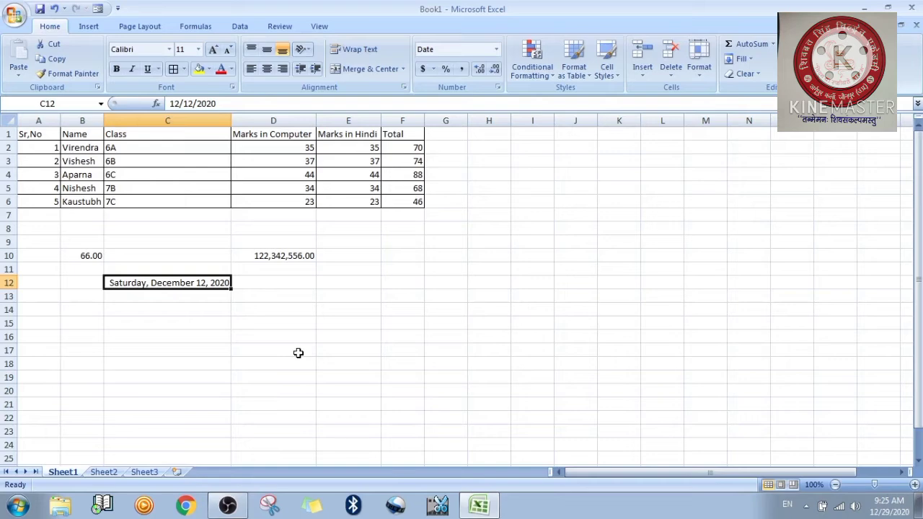
# Change the number format of cell C12 to the Time category with type 13:30
pyautogui.click(204, 309)
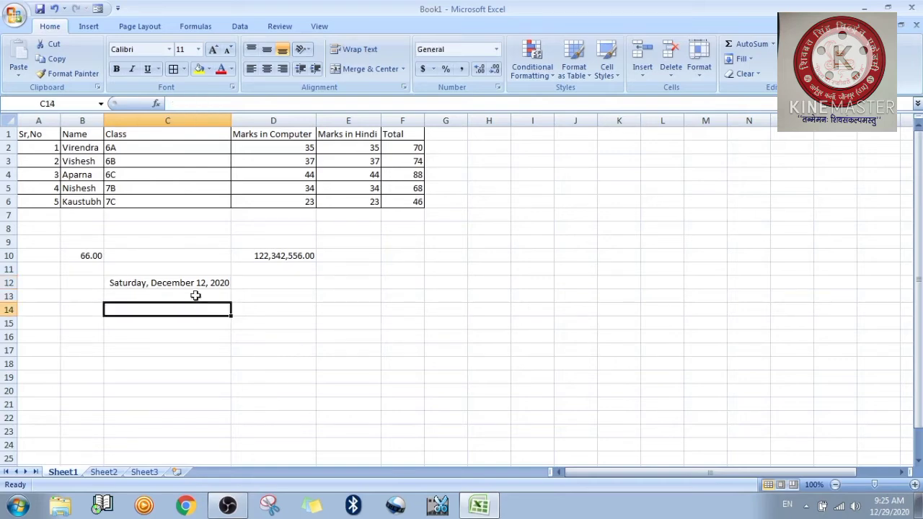
pyautogui.rightClick(184, 290)
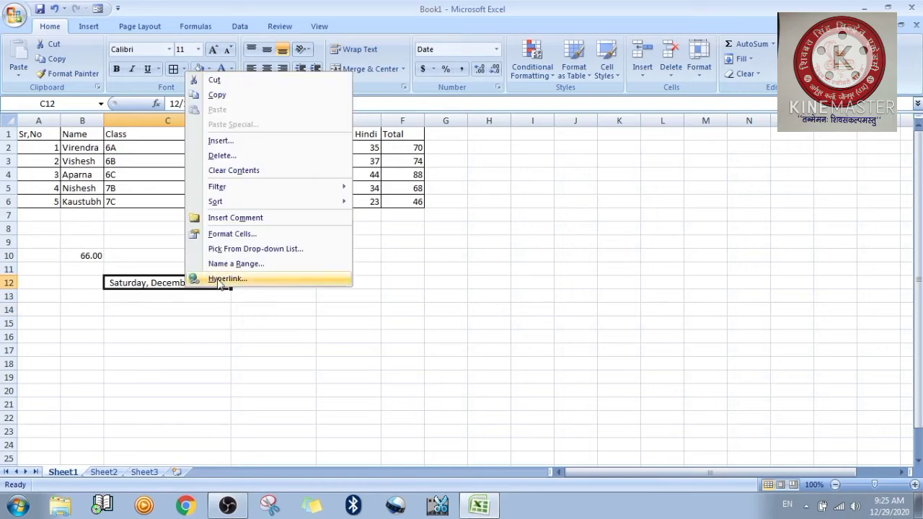
pyautogui.click(238, 235)
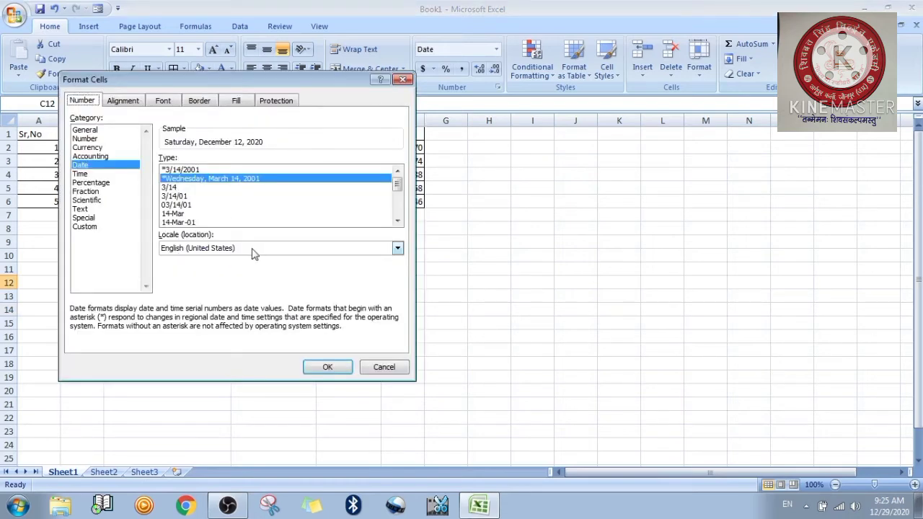
pyautogui.click(78, 176)
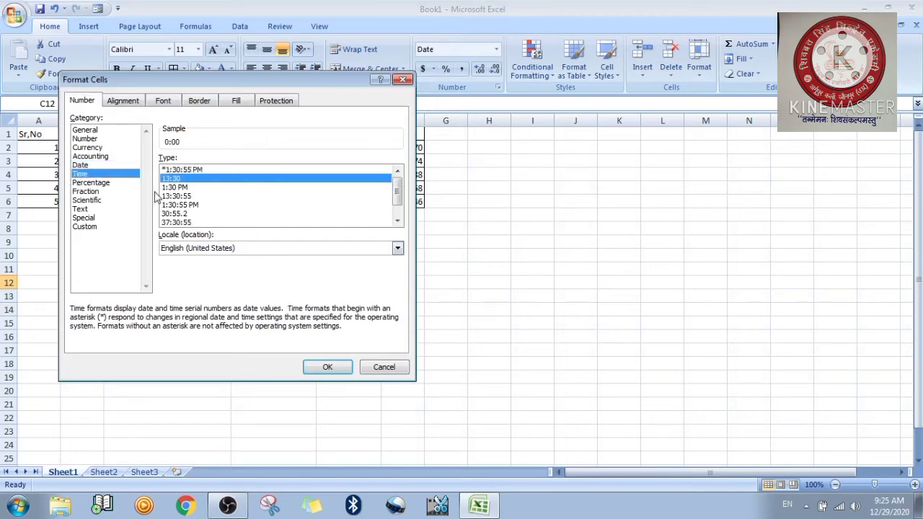
pyautogui.click(328, 368)
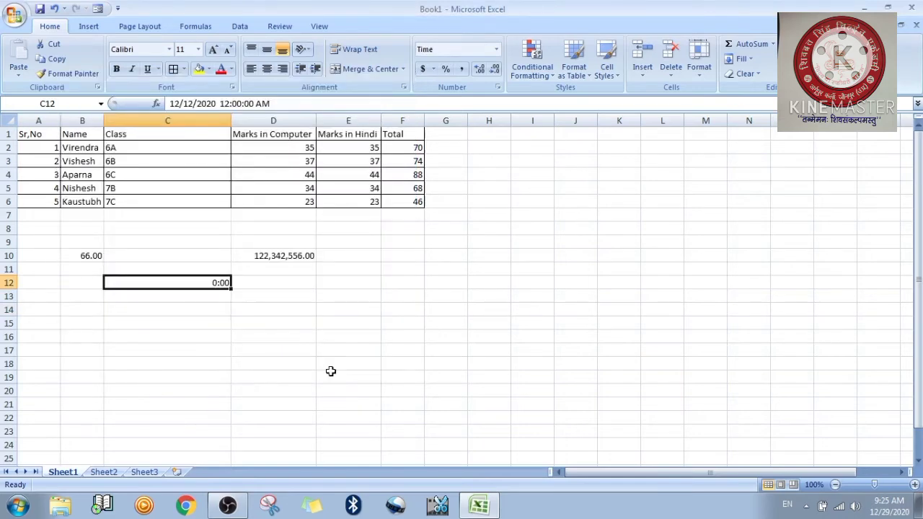
# Switch cell C12 back to the Date category with the long weekday date type
pyautogui.click(198, 298)
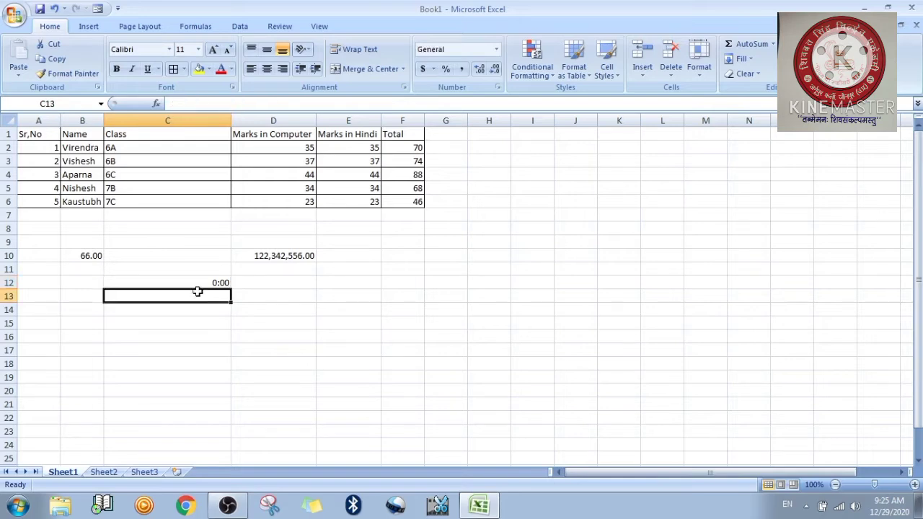
pyautogui.click(194, 282)
pyautogui.rightClick(195, 282)
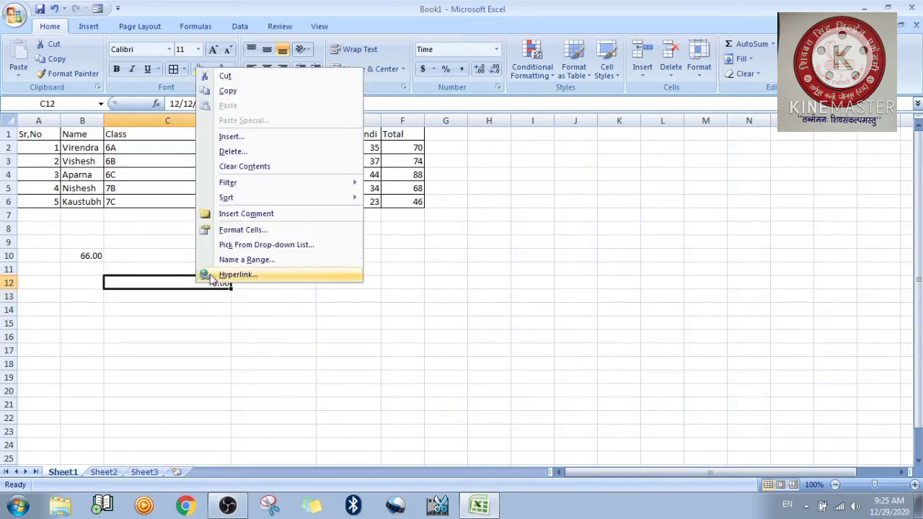
pyautogui.click(232, 231)
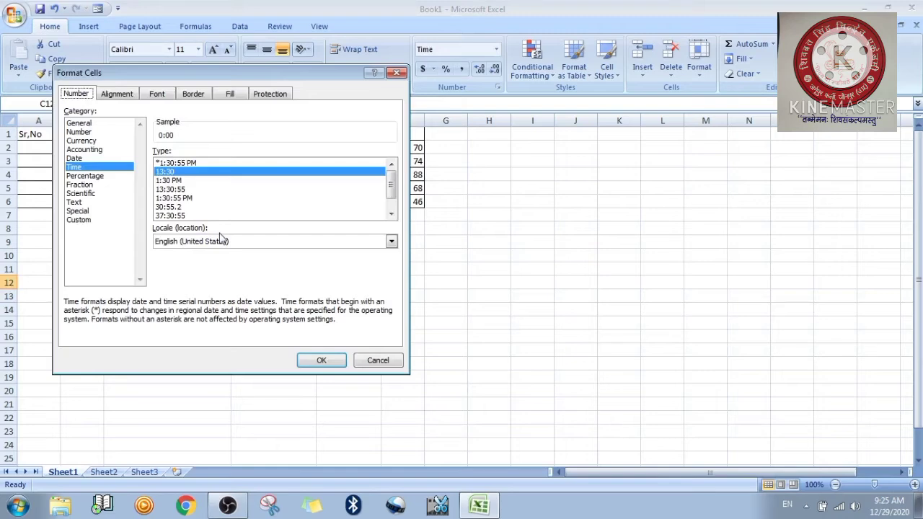
pyautogui.click(74, 159)
pyautogui.click(322, 360)
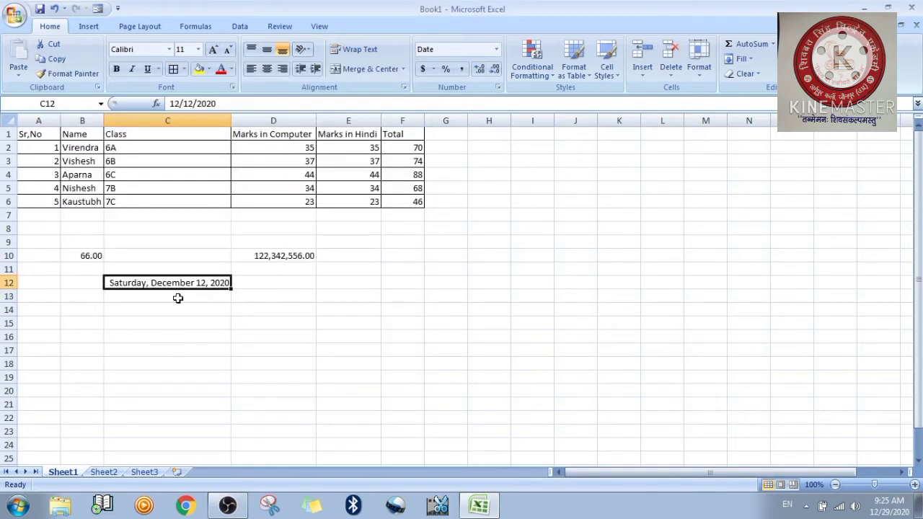
# Enter the time 11:00 in cell C14 below the date
pyautogui.click(177, 308)
pyautogui.rightClick(178, 308)
pyautogui.click(151, 309)
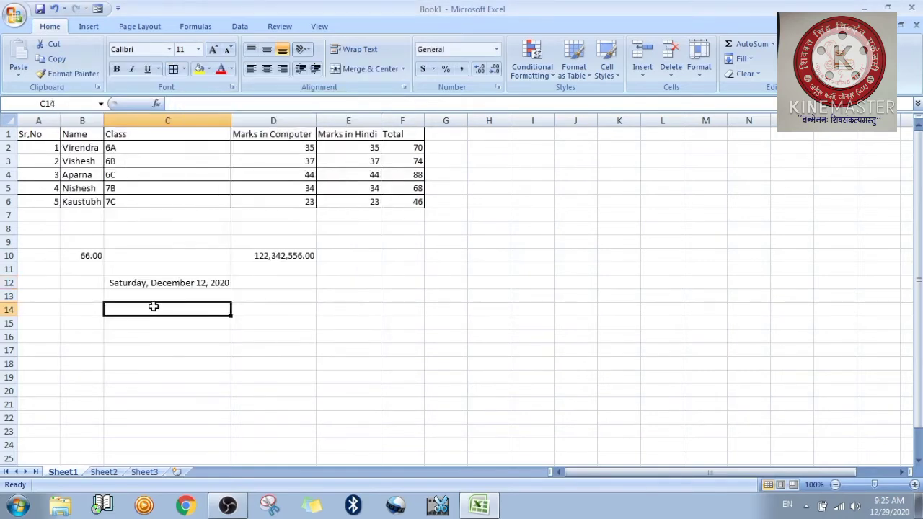
pyautogui.write('11')
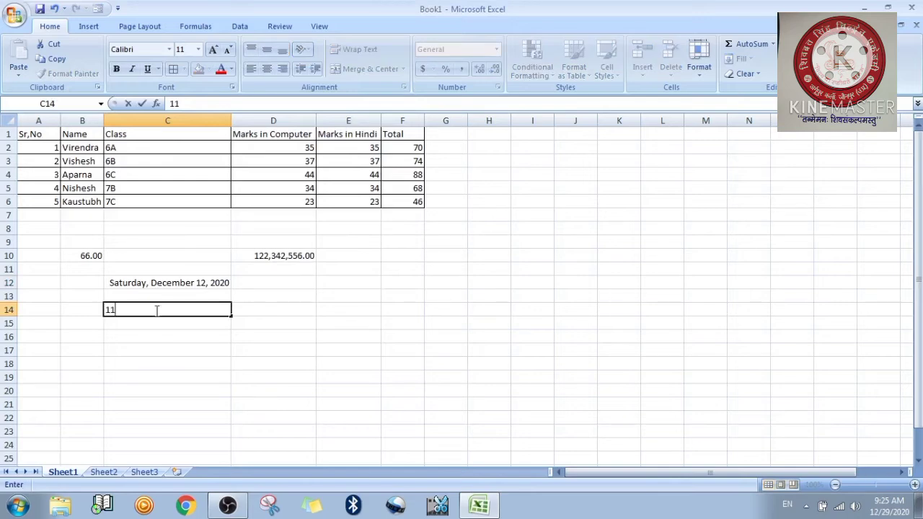
pyautogui.write(':00')
pyautogui.press('Return')
# Format the time in cell C14 with the Time type 1:30:55 PM
pyautogui.click(133, 311)
pyautogui.rightClick(134, 312)
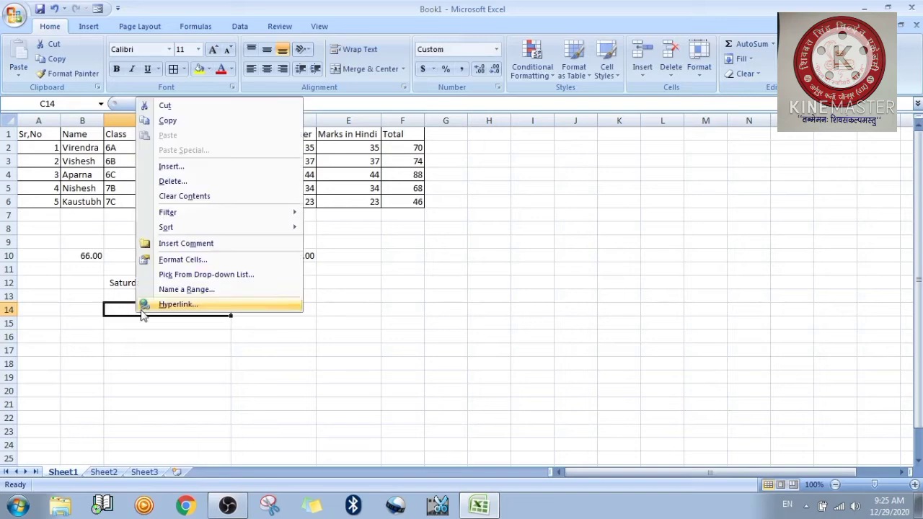
pyautogui.click(184, 261)
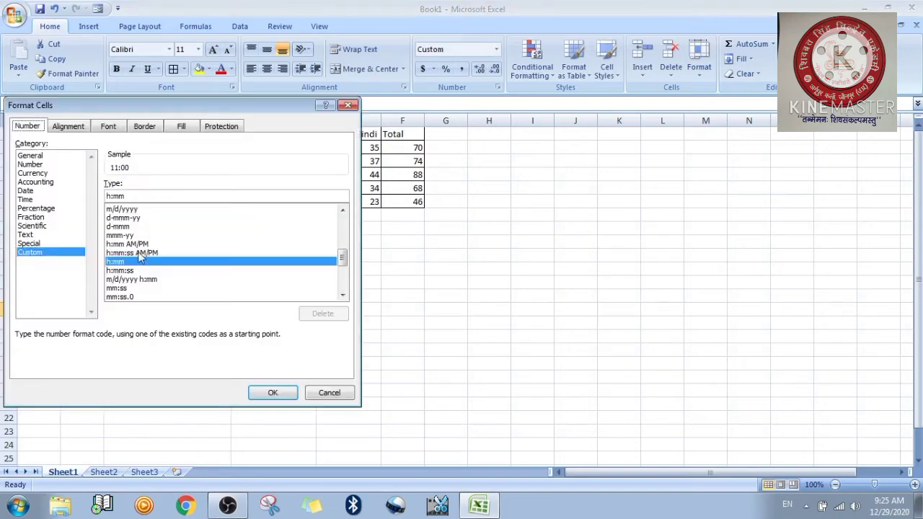
pyautogui.click(26, 200)
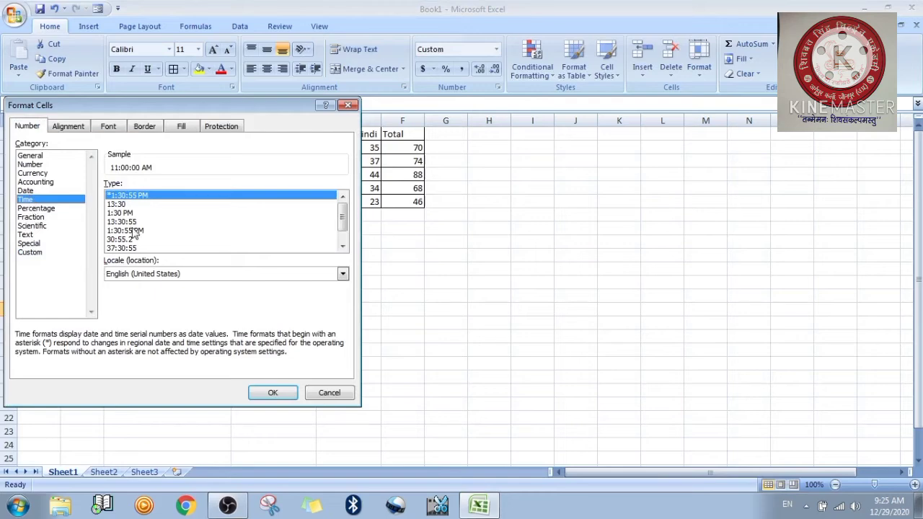
pyautogui.click(132, 230)
pyautogui.click(277, 394)
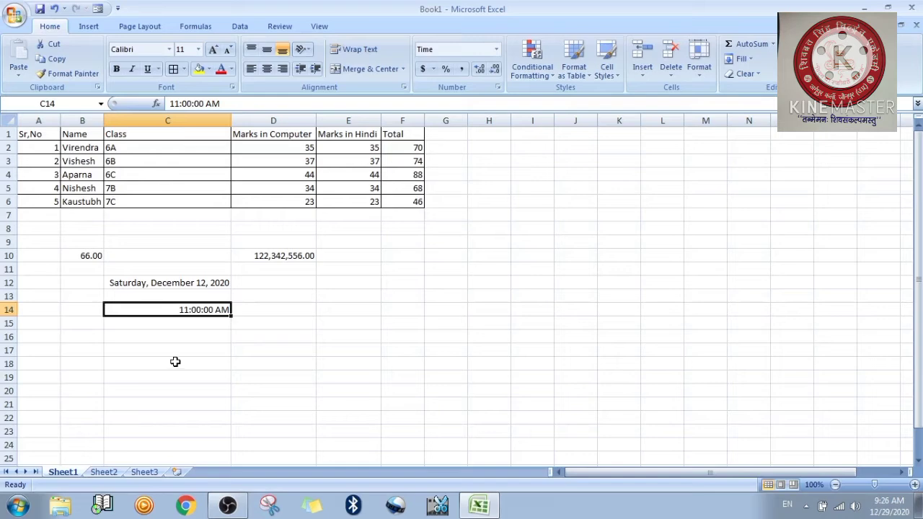
pyautogui.click(230, 506)
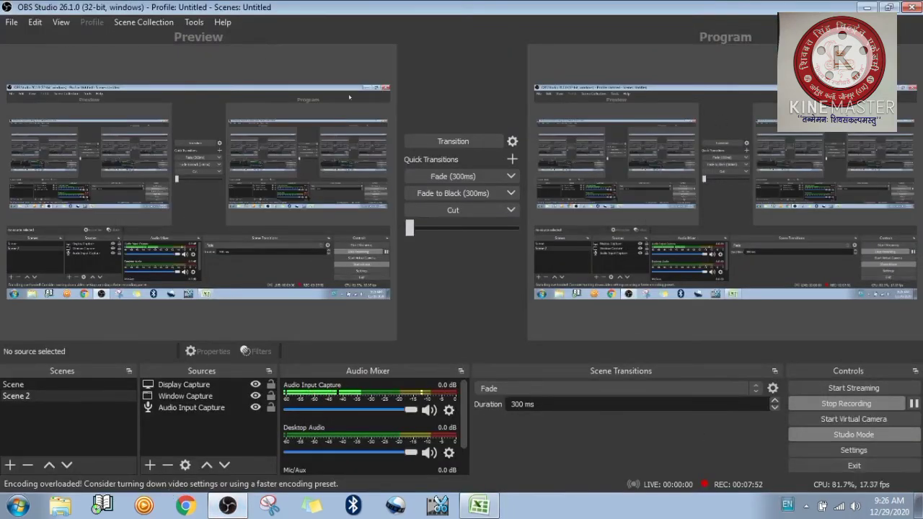
pyautogui.click(866, 8)
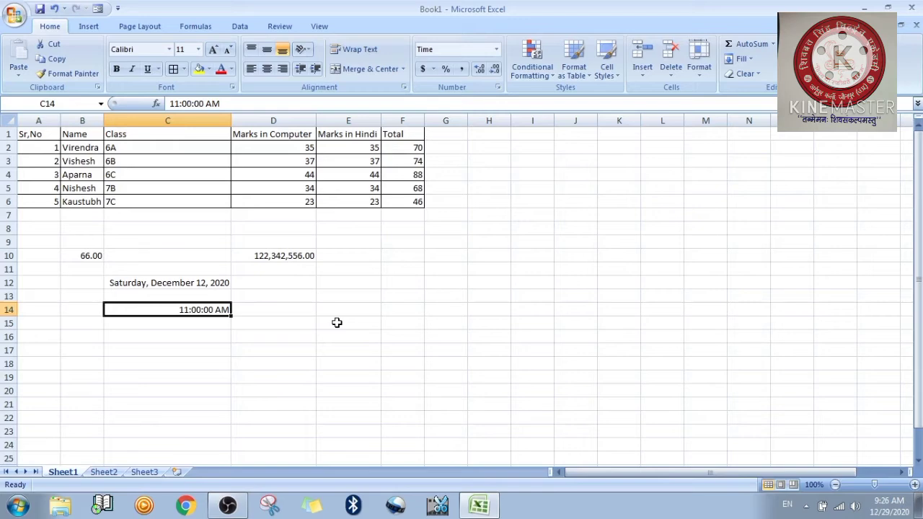
# Enter 66 as text in cell D12 by putting an apostrophe before the number
pyautogui.click(290, 281)
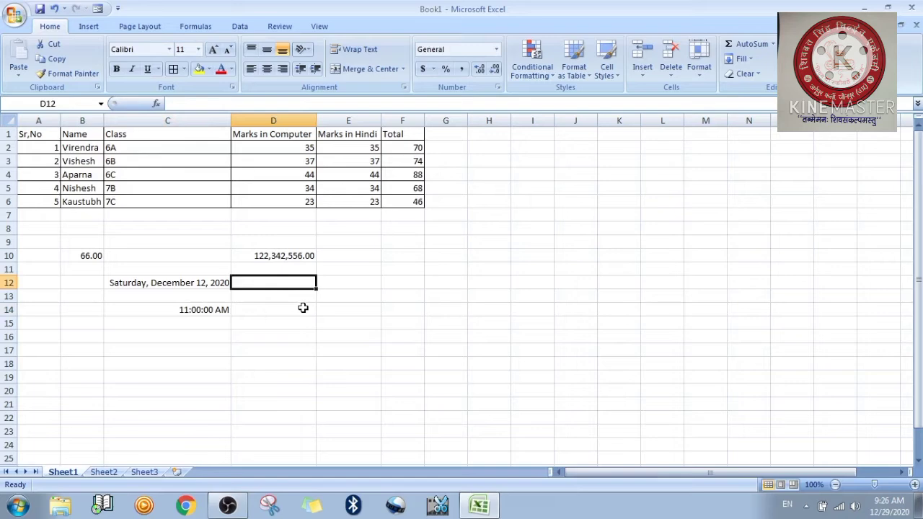
pyautogui.write('66')
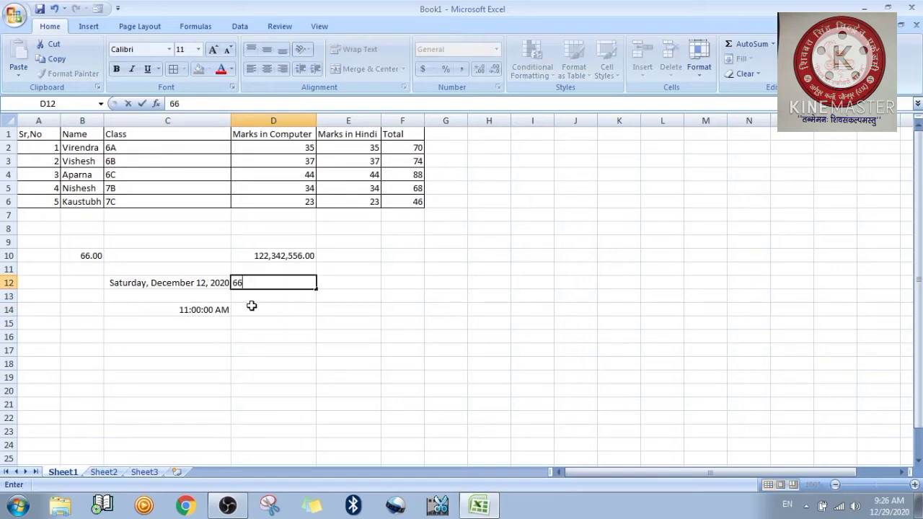
pyautogui.click(238, 283)
pyautogui.write("'")
pyautogui.press('Return')
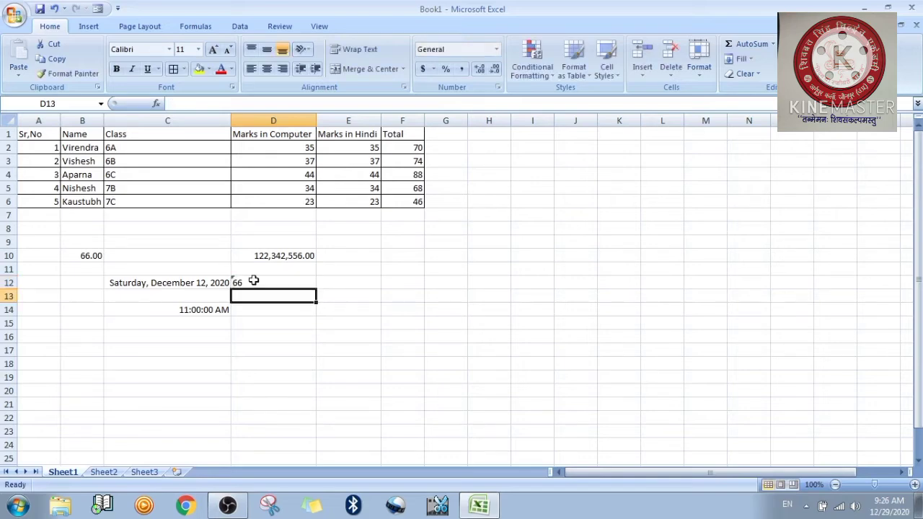
pyautogui.click(240, 282)
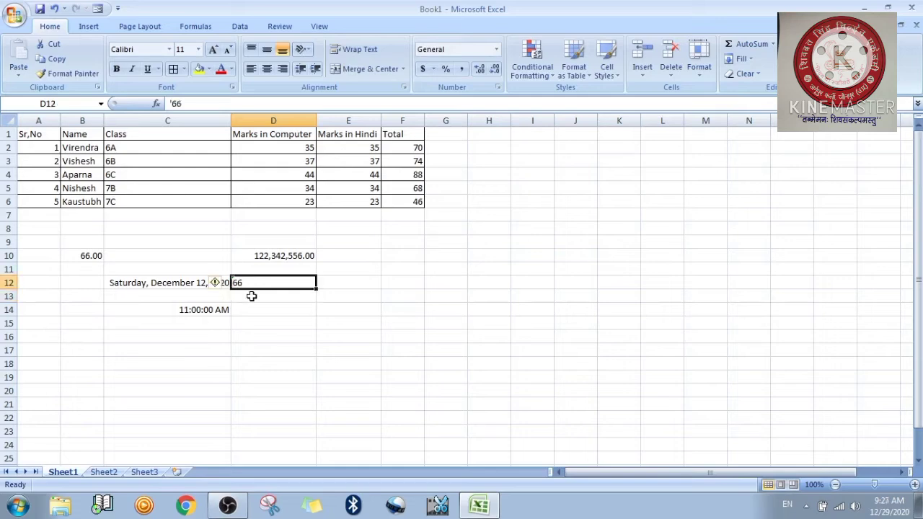
# Enter the plain number 33 in cell D14 beside the time
pyautogui.click(257, 309)
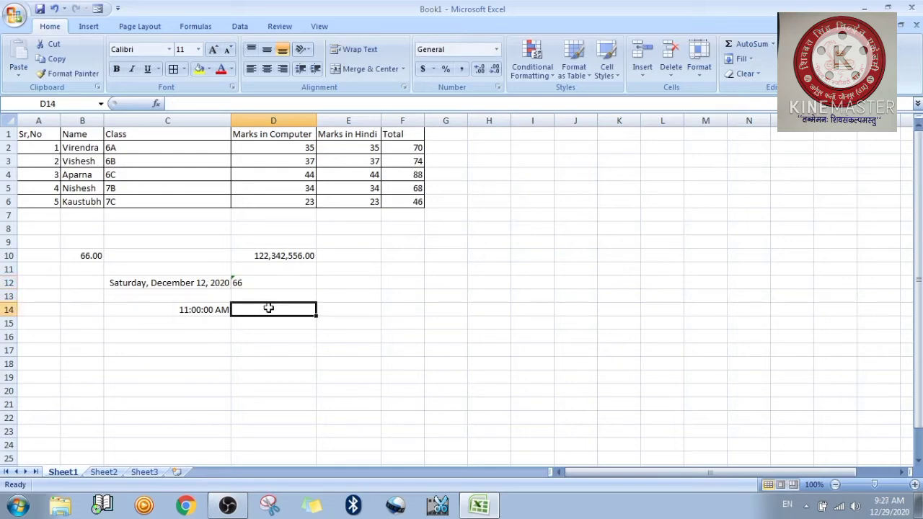
pyautogui.write('33')
pyautogui.press('Return')
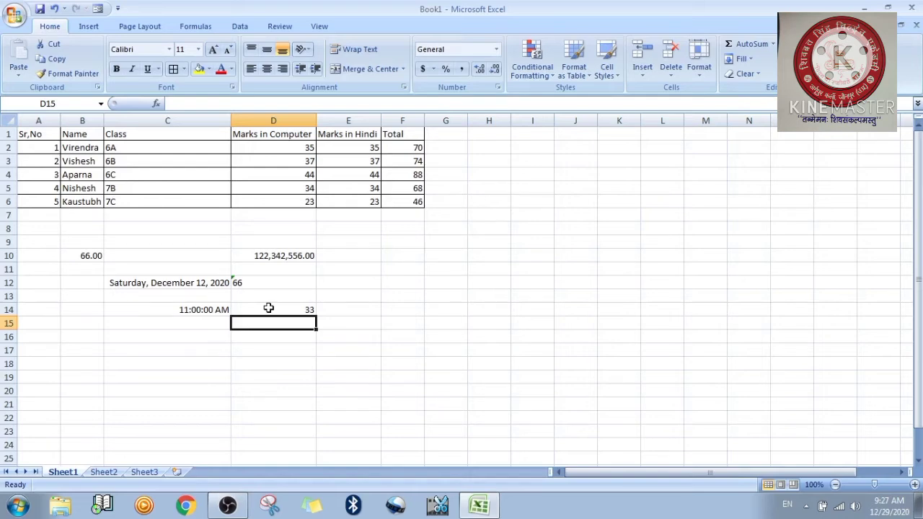
# Review the stored date and the date format settings of cell C12
pyautogui.click(178, 282)
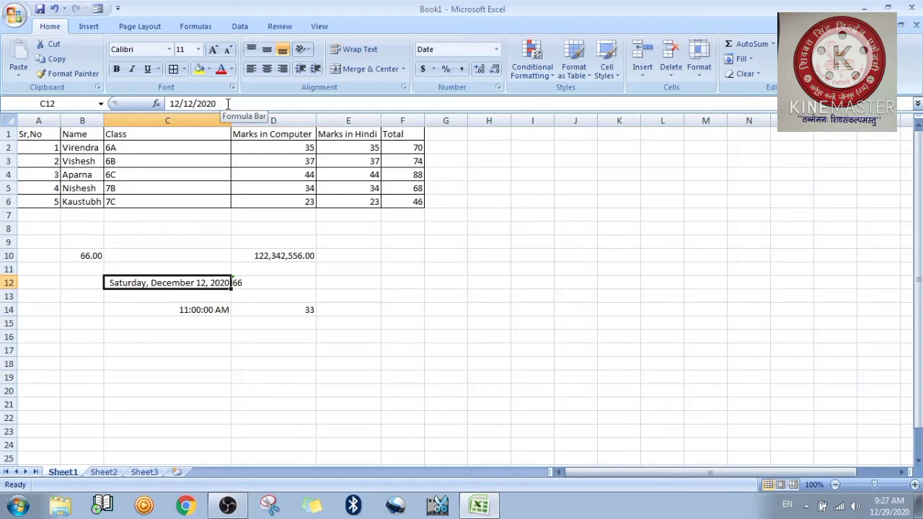
pyautogui.rightClick(215, 281)
pyautogui.click(257, 229)
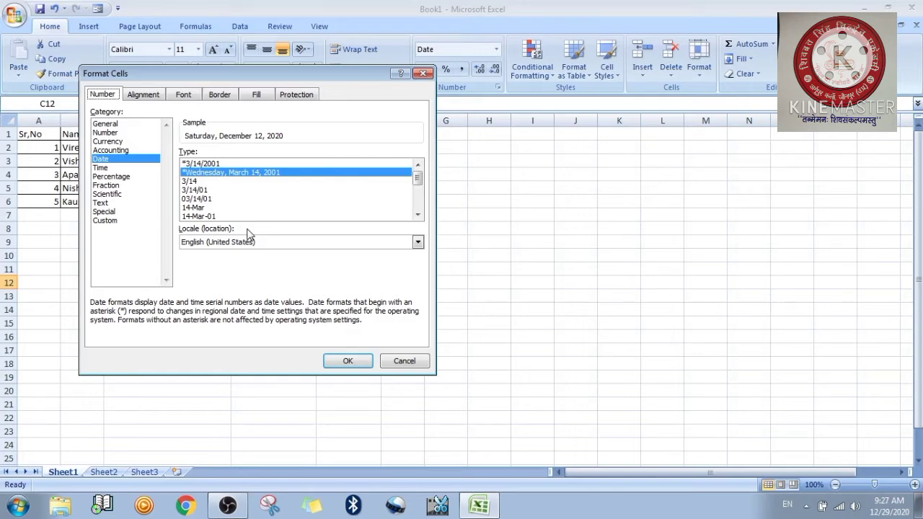
pyautogui.click(349, 361)
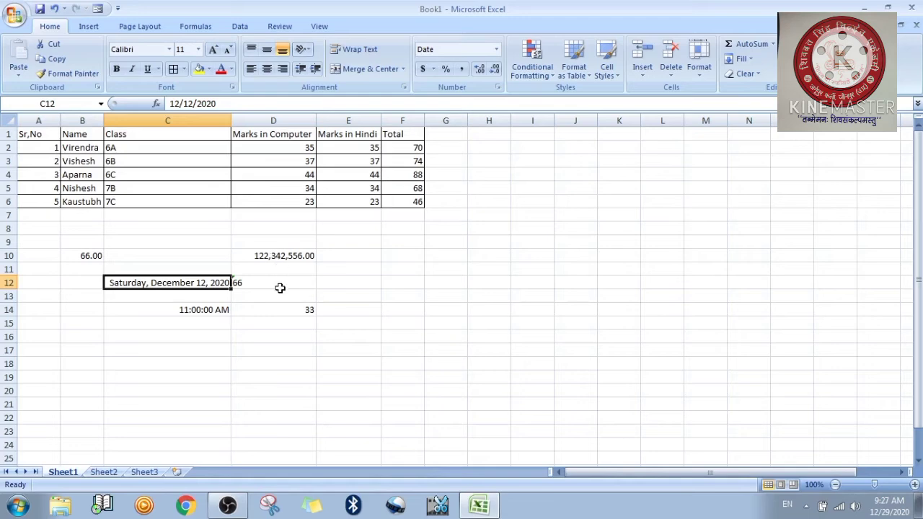
# Set the number format of cell D10 to six decimal places, keeping the 1000 separator
pyautogui.click(280, 258)
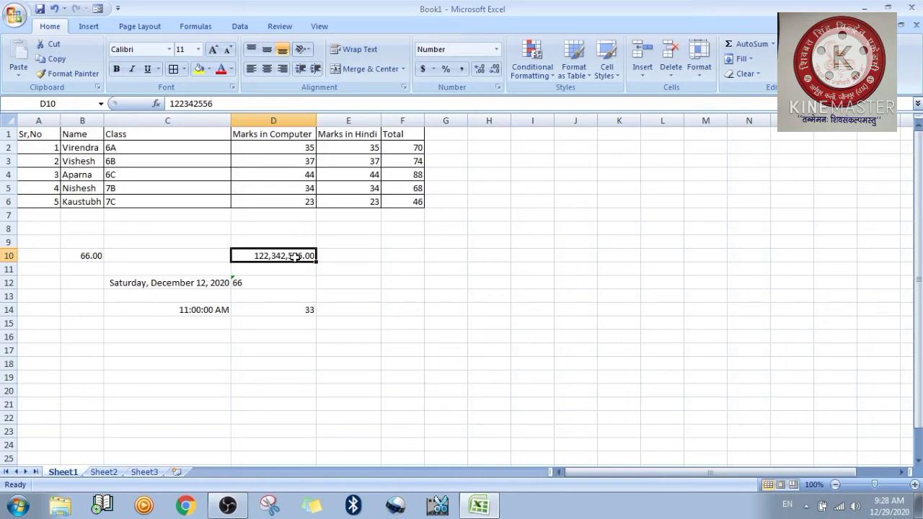
pyautogui.rightClick(296, 257)
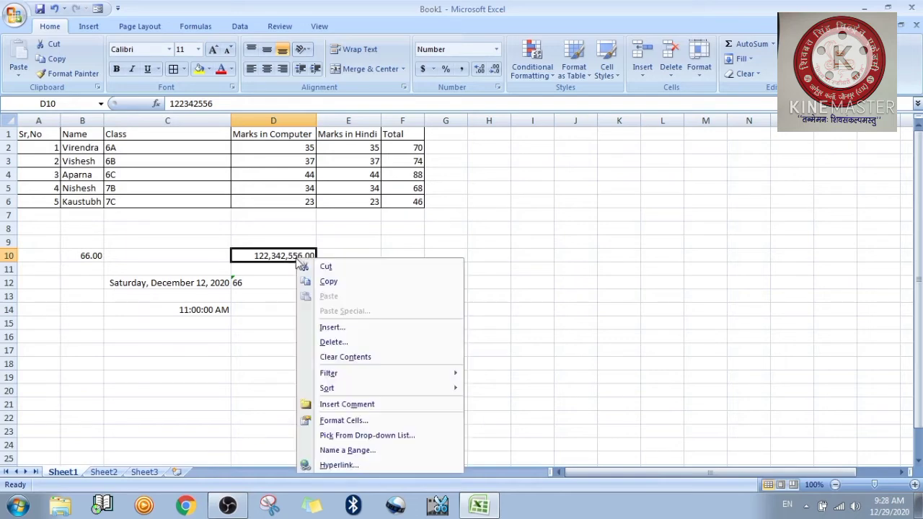
pyautogui.click(357, 420)
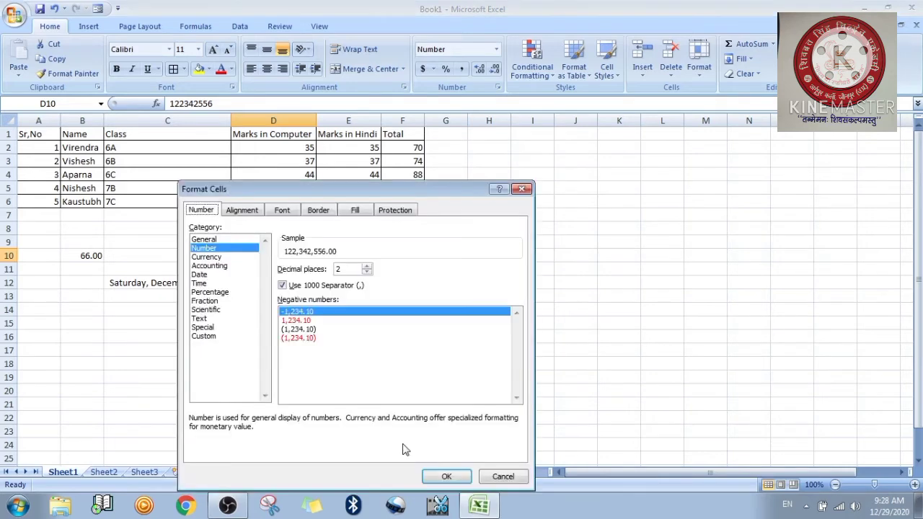
pyautogui.moveTo(489, 183); pyautogui.dragTo(747, 157)
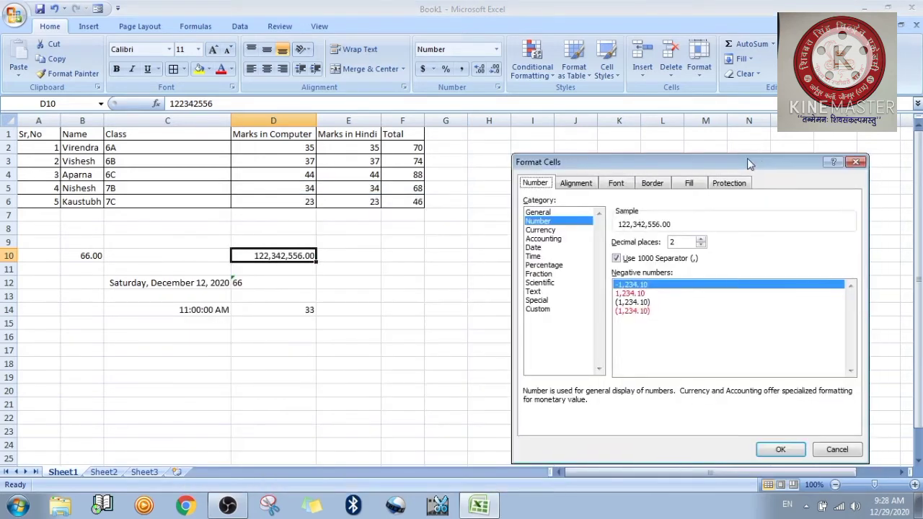
pyautogui.moveTo(669, 161); pyautogui.dragTo(625, 142)
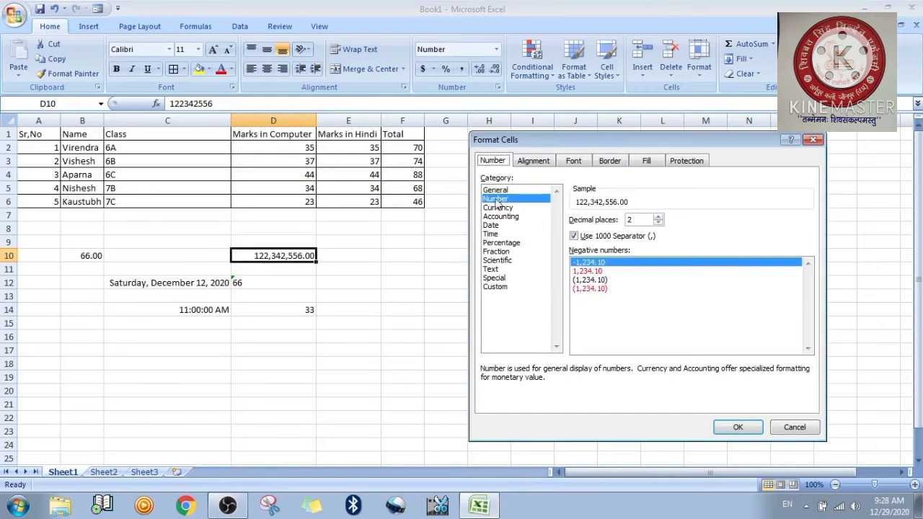
pyautogui.click(657, 218)
pyautogui.click(657, 218)
pyautogui.click(657, 217)
pyautogui.click(658, 218)
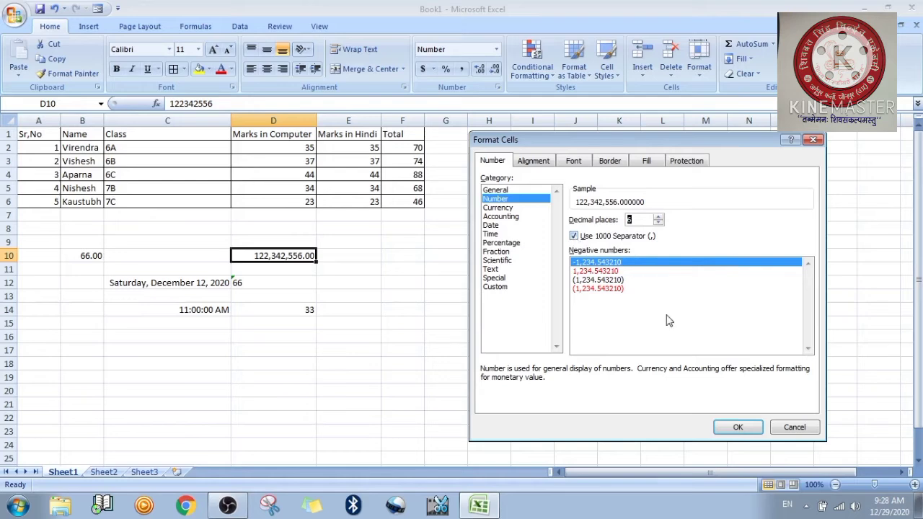
pyautogui.click(737, 427)
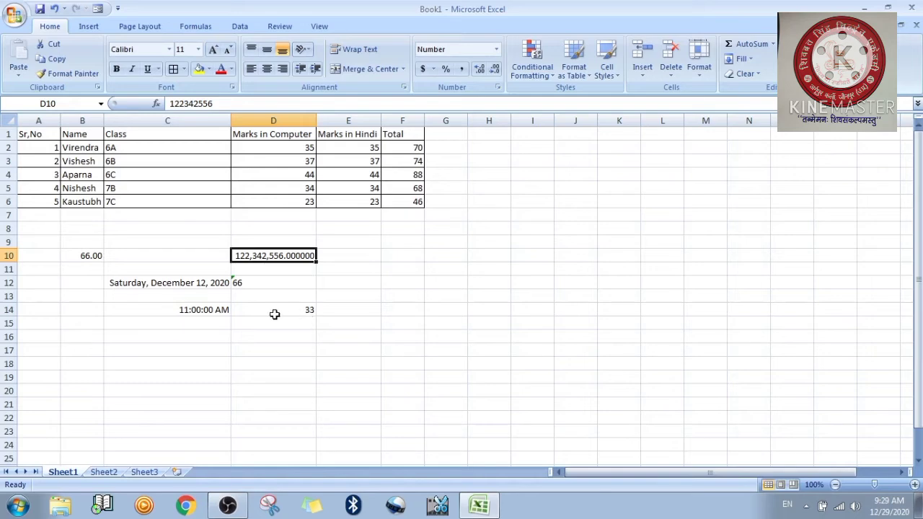
# Clear the sample number, date, time and text entries from cells B10:E15 below the marks table
pyautogui.moveTo(93, 255); pyautogui.dragTo(327, 318)
pyautogui.press('Delete')
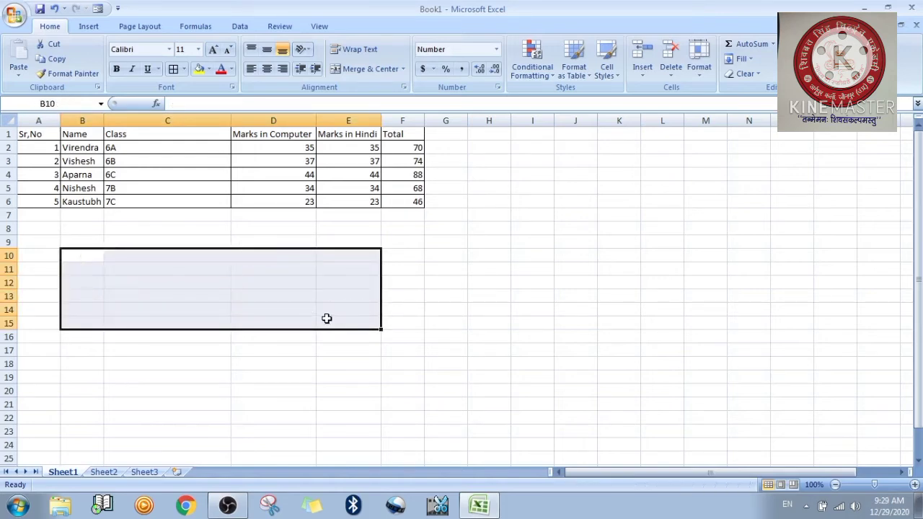
pyautogui.click(241, 303)
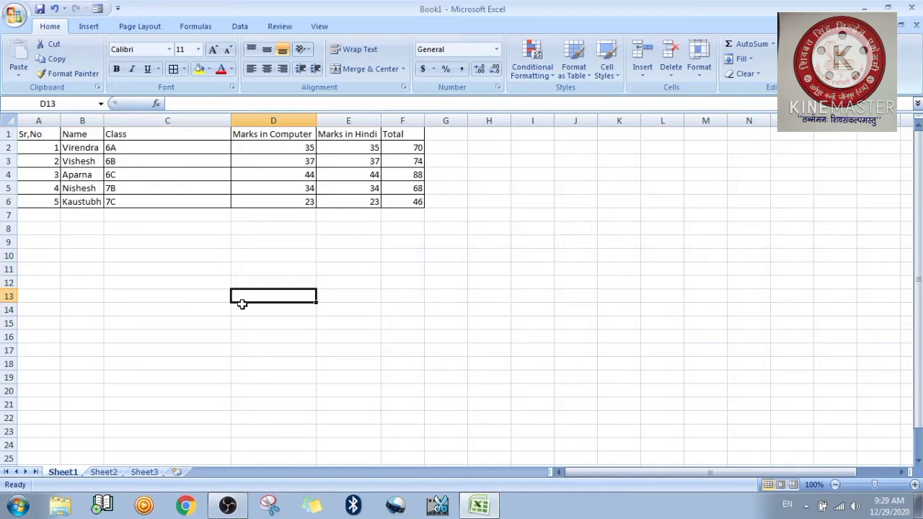
# Enter the text "I love Computer" in cell C10
pyautogui.click(182, 252)
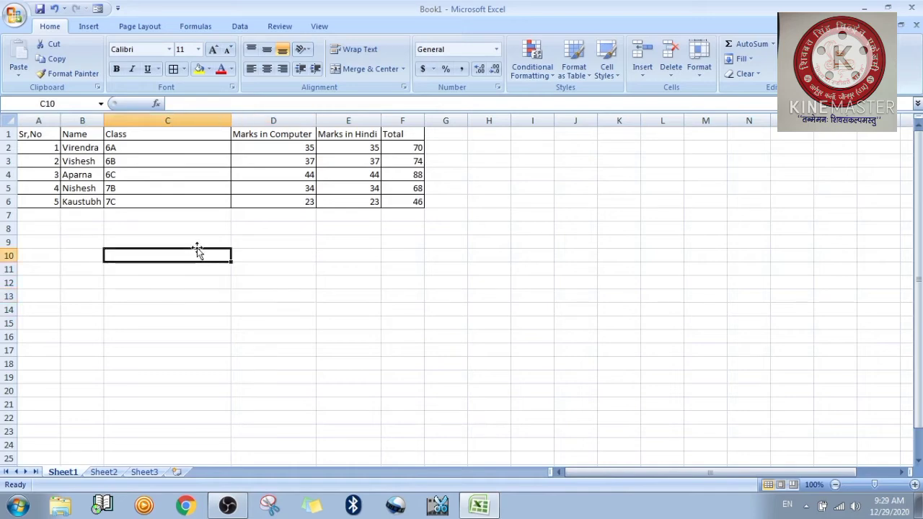
pyautogui.write('I')
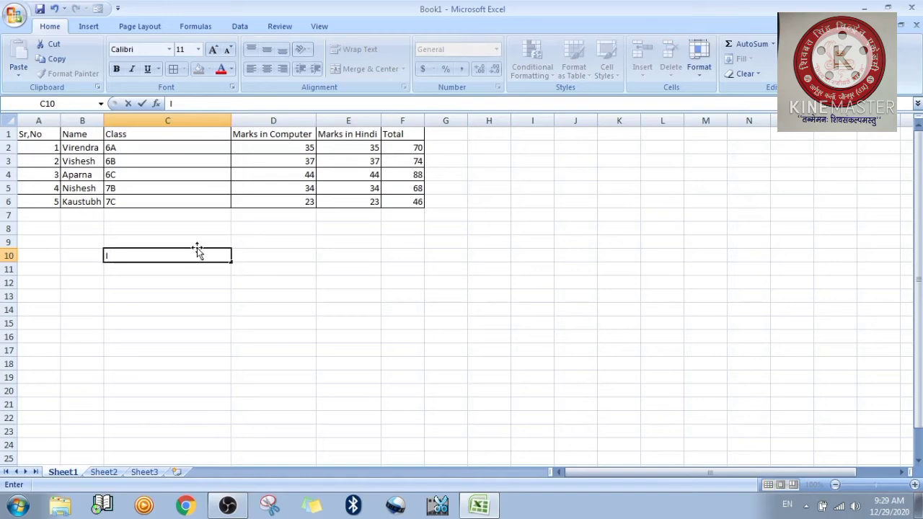
pyautogui.write(' love Computer')
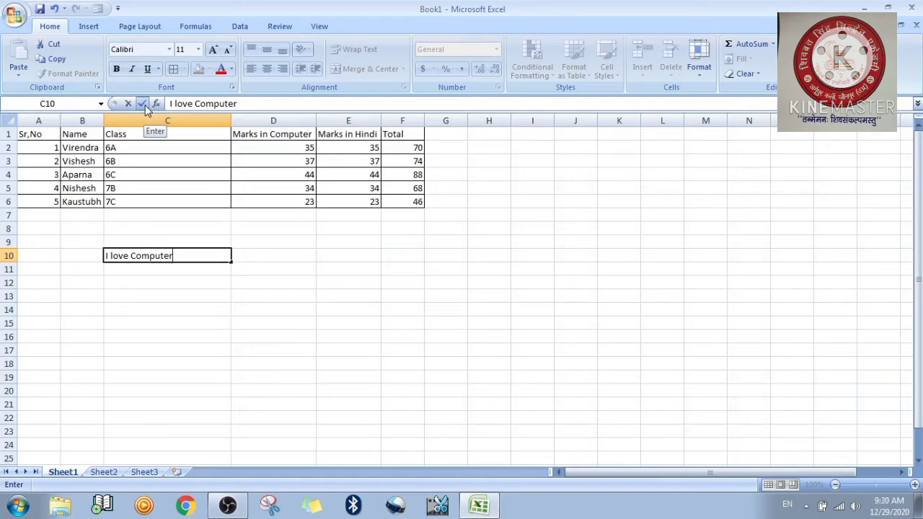
pyautogui.click(145, 105)
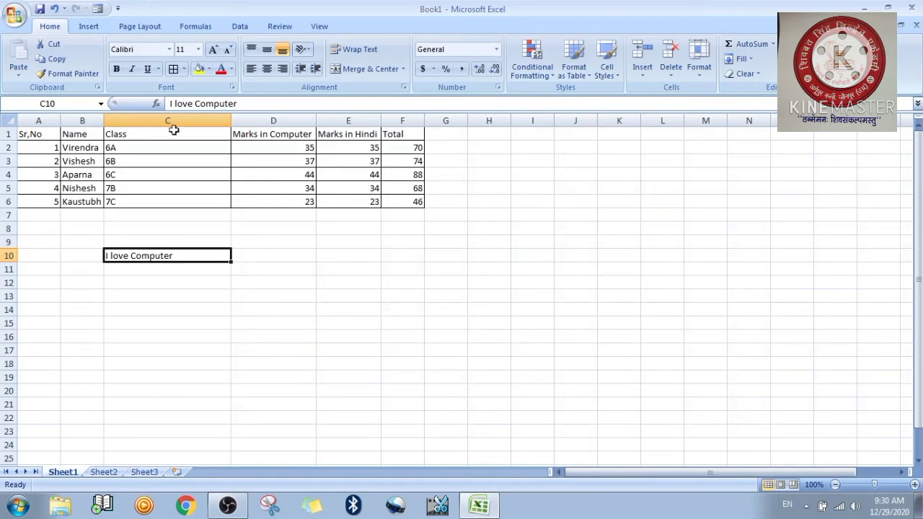
# Change the Marks in Computer value of the fifth student in cell D6 to 32
pyautogui.click(299, 159)
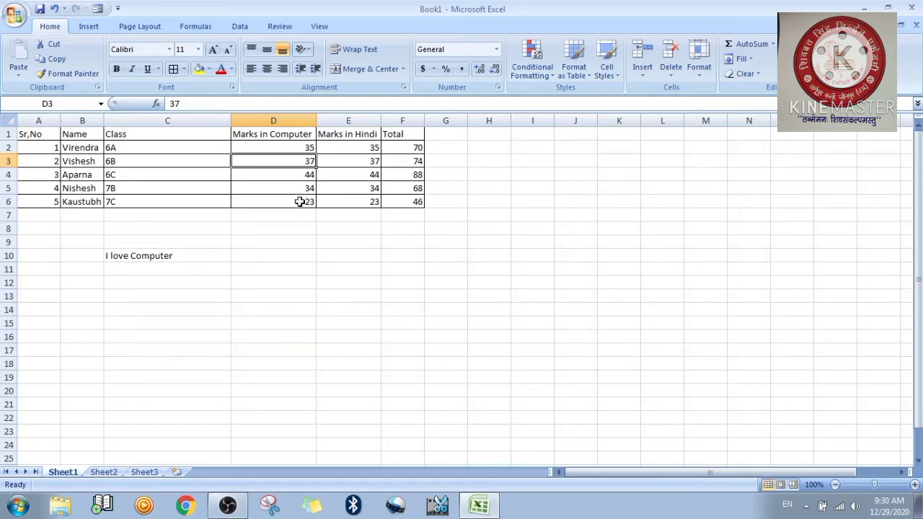
pyautogui.click(299, 200)
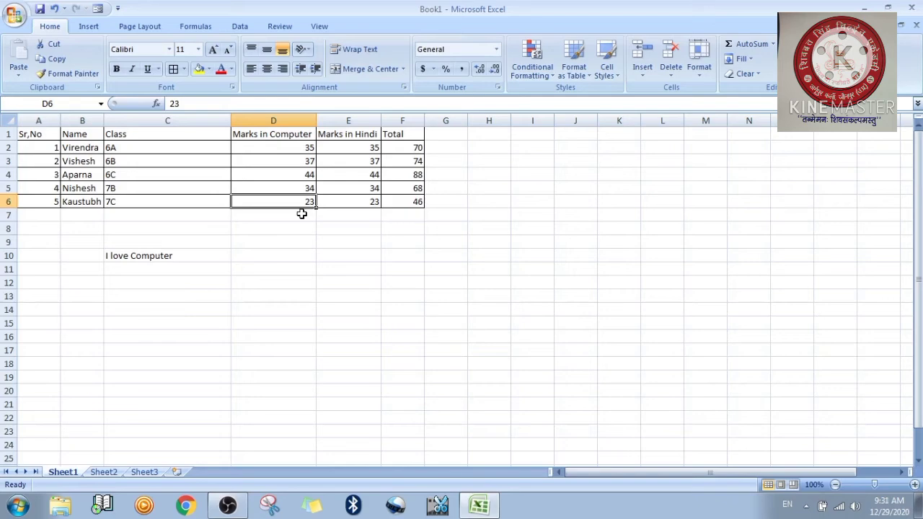
pyautogui.write('3')
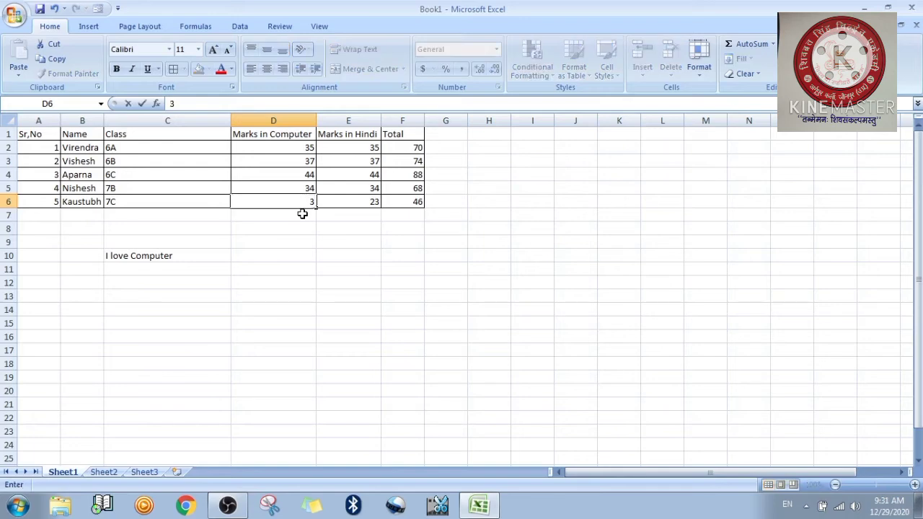
pyautogui.write('2')
pyautogui.click(142, 103)
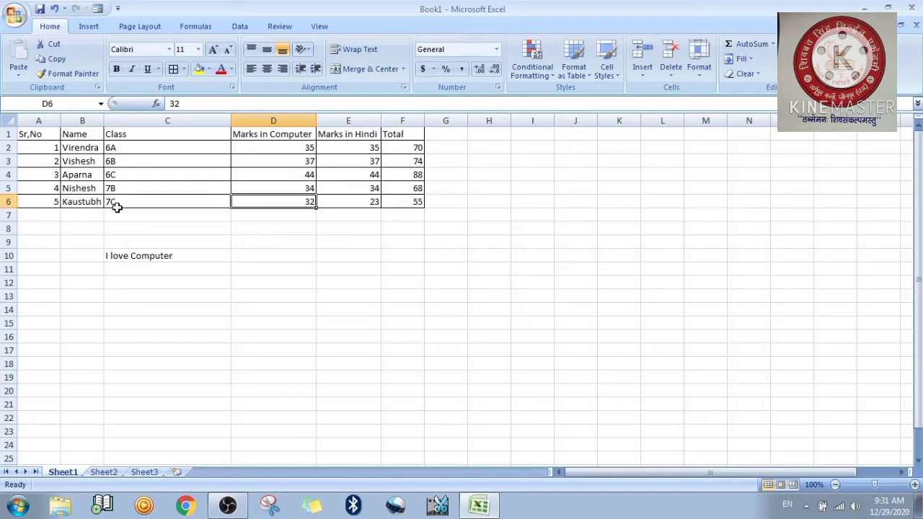
# Edit the sentence in cell C10 in place, replacing the word "Computer" with a person's first name
pyautogui.click(125, 257)
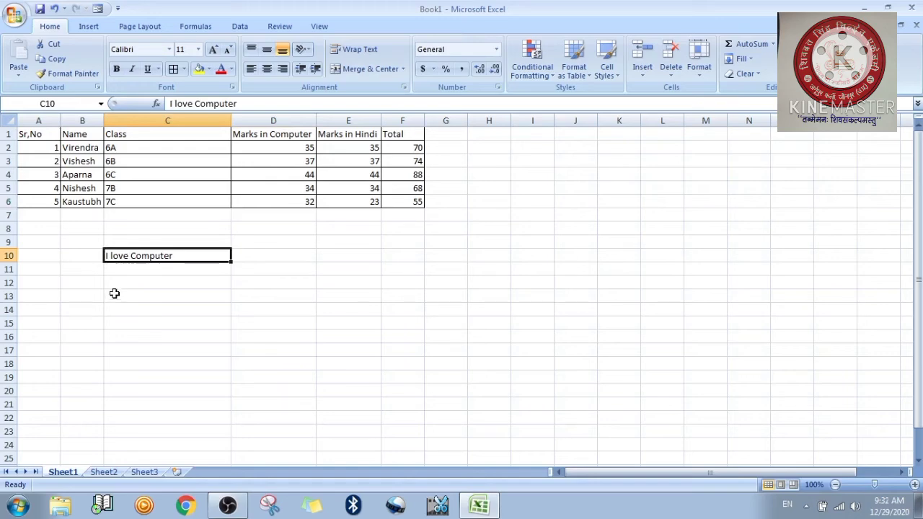
pyautogui.doubleClick(175, 256)
pyautogui.doubleClick(175, 255)
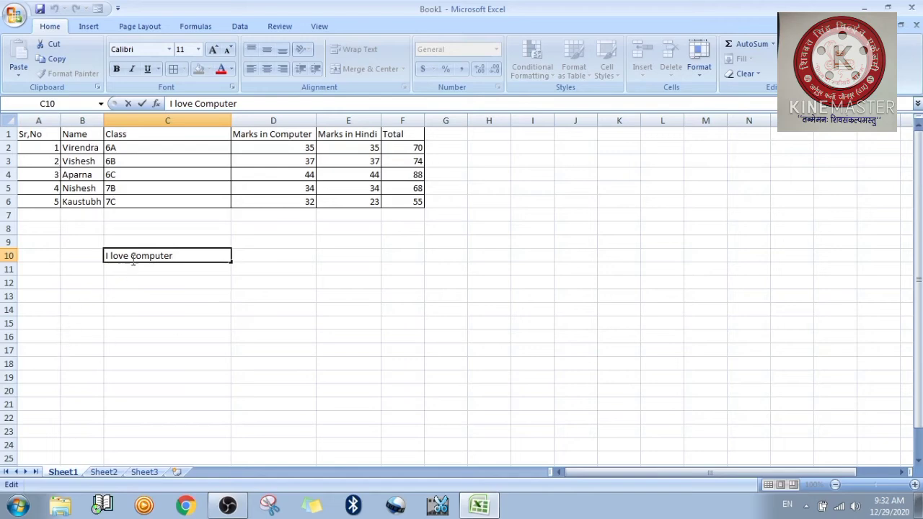
pyautogui.press('Left')
pyautogui.press('Left')
pyautogui.press('Left')
pyautogui.press('Left')
pyautogui.press('Left')
pyautogui.press('Left')
pyautogui.press('Left')
pyautogui.press('Left')
pyautogui.hotkey('shift', 'Right')
pyautogui.click(123, 256)
pyautogui.moveTo(130, 256); pyautogui.dragTo(135, 256)
pyautogui.moveTo(142, 256); pyautogui.dragTo(150, 255)
pyautogui.press('Left')
pyautogui.press('Left')
pyautogui.write('v')
pyautogui.write('i')
pyautogui.write('r')
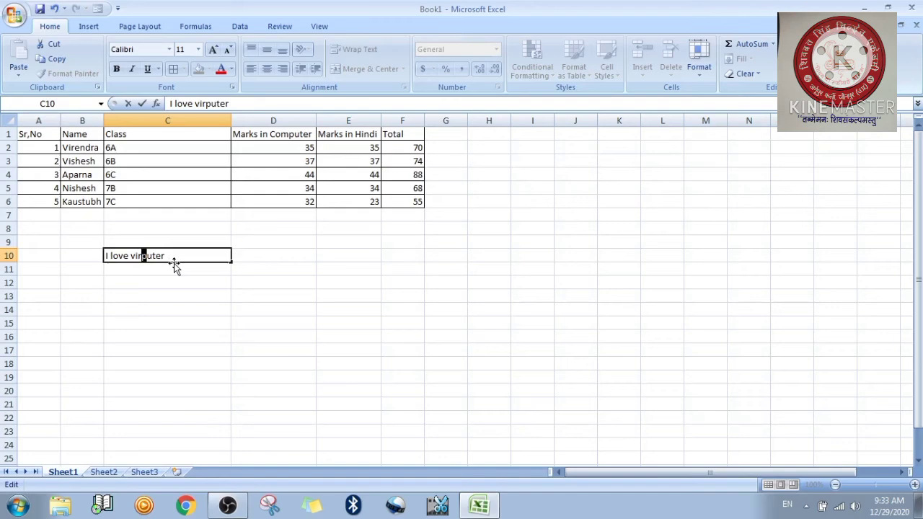
pyautogui.write('endra')
pyautogui.press('Return')
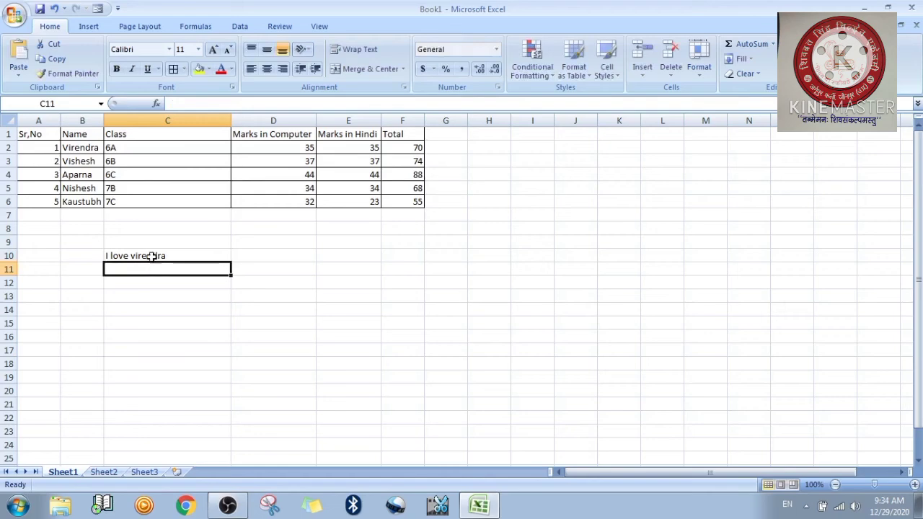
# Erase the whole sentence from cell C10 in edit mode, leaving the cell empty
pyautogui.click(151, 258)
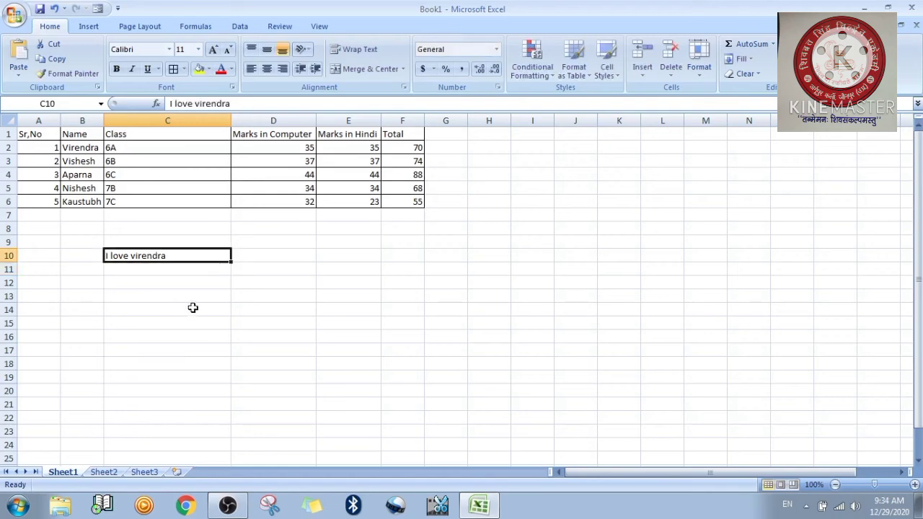
pyautogui.doubleClick(165, 255)
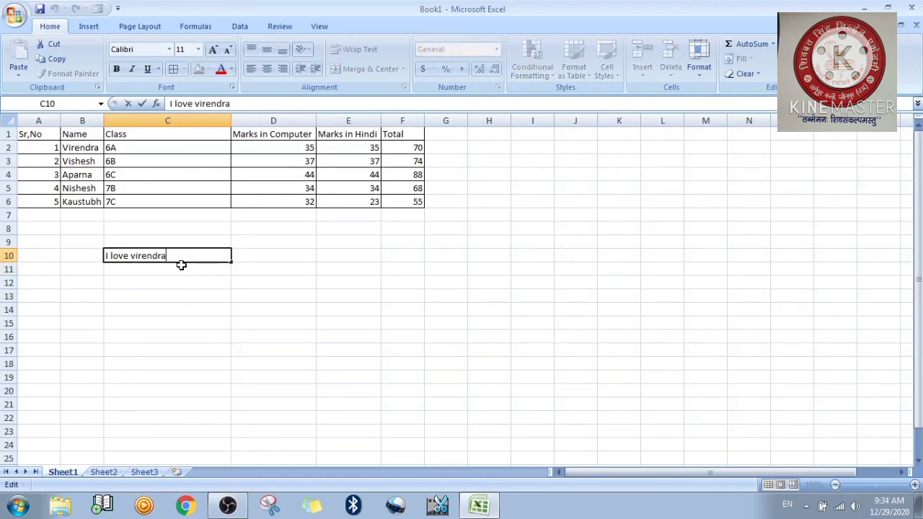
pyautogui.press('BackSpace')
pyautogui.press('BackSpace')
pyautogui.press('BackSpace')
pyautogui.press('BackSpace')
pyautogui.press('BackSpace')
pyautogui.press('BackSpace')
pyautogui.press('BackSpace')
pyautogui.press('BackSpace')
pyautogui.press('BackSpace')
pyautogui.press('BackSpace')
pyautogui.press('BackSpace')
pyautogui.press('BackSpace')
pyautogui.press('BackSpace')
pyautogui.press('BackSpace')
pyautogui.press('BackSpace')
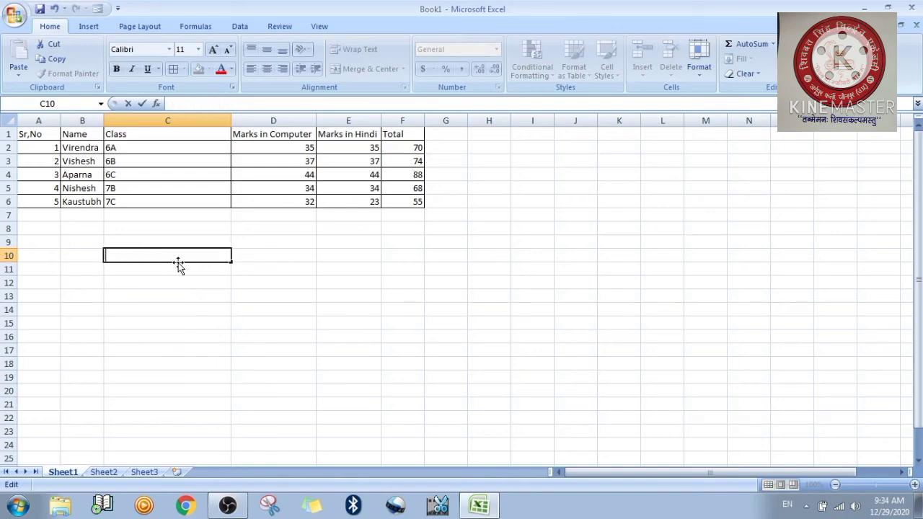
# Enter the text "I know ..." in cell C12 using edit mode
pyautogui.click(124, 289)
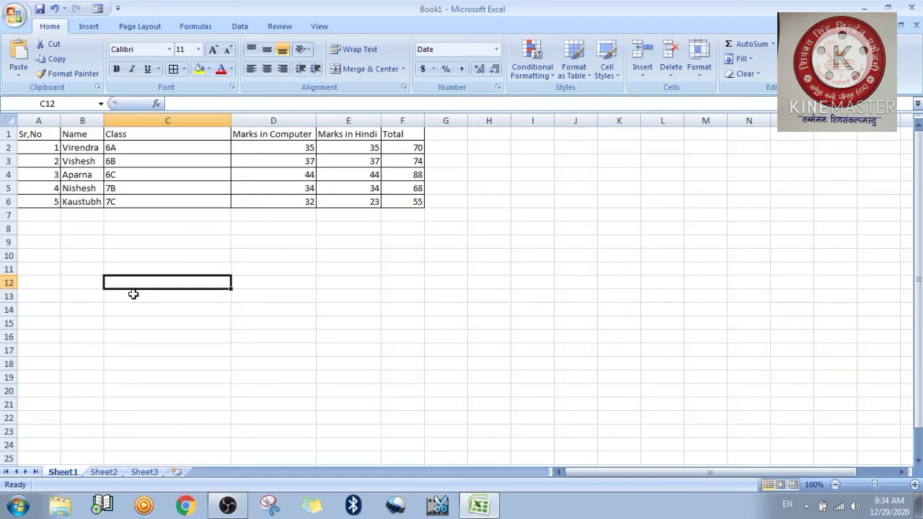
pyautogui.press('F2')
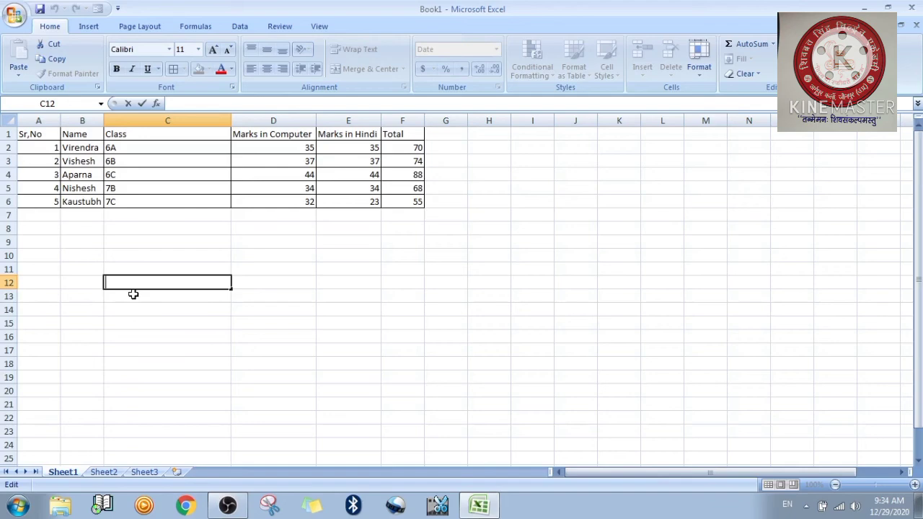
pyautogui.write('I know ...')
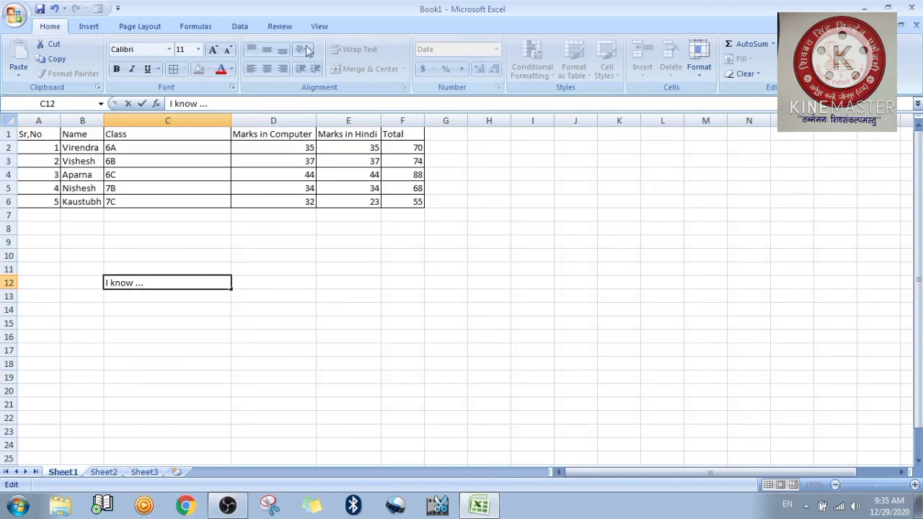
pyautogui.click(142, 104)
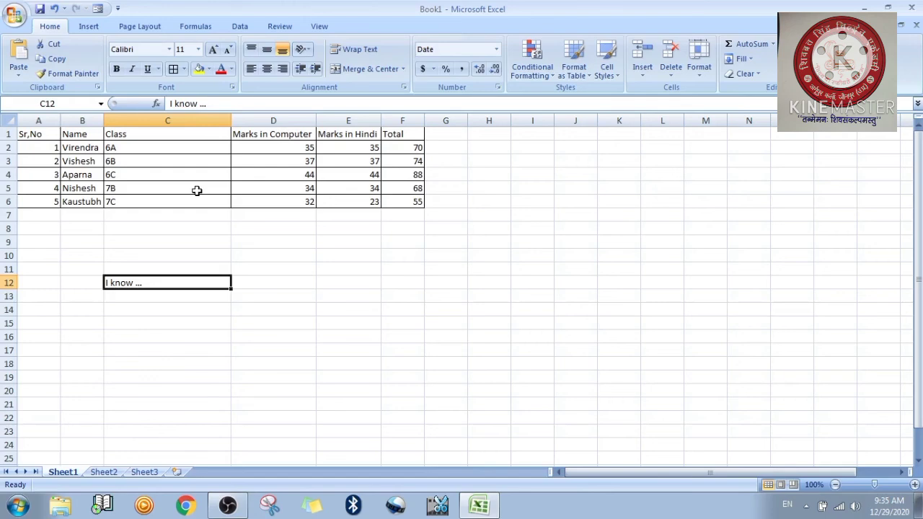
pyautogui.click(227, 505)
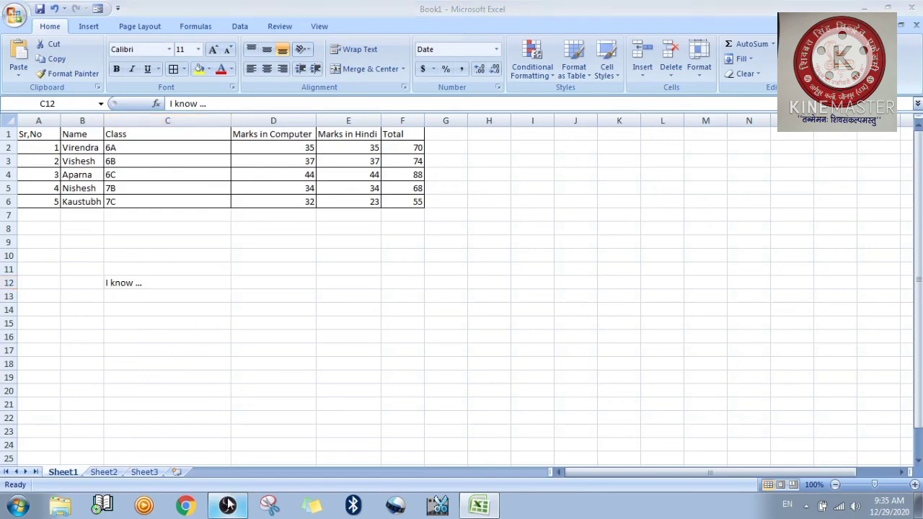